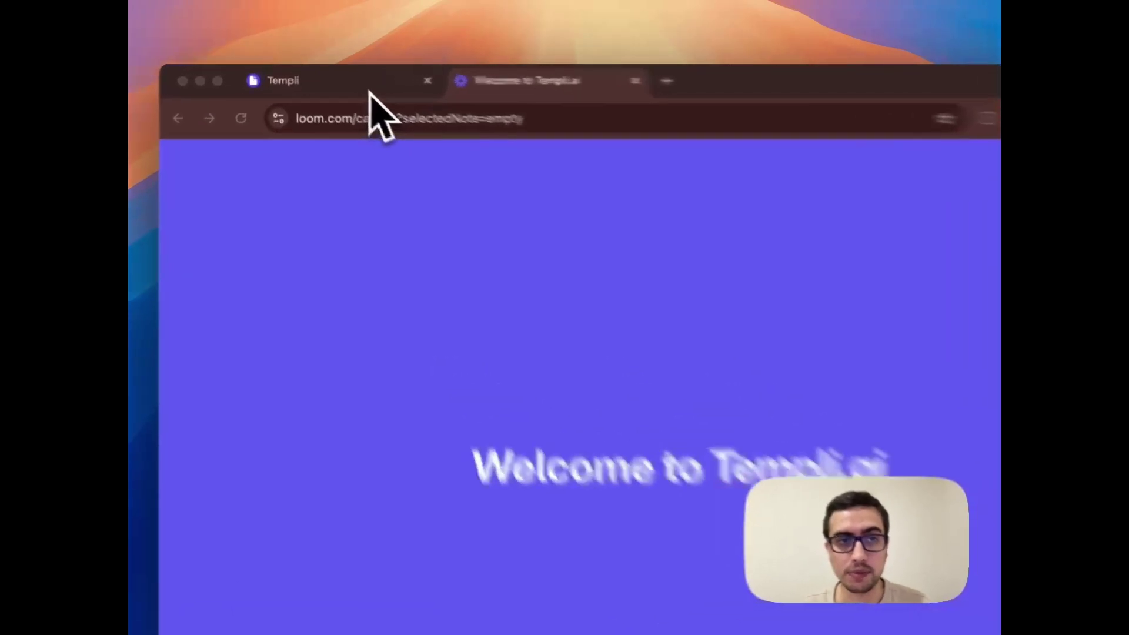
# Step: Bring the Templi template editor tab to the front
pyautogui.click(346, 84)
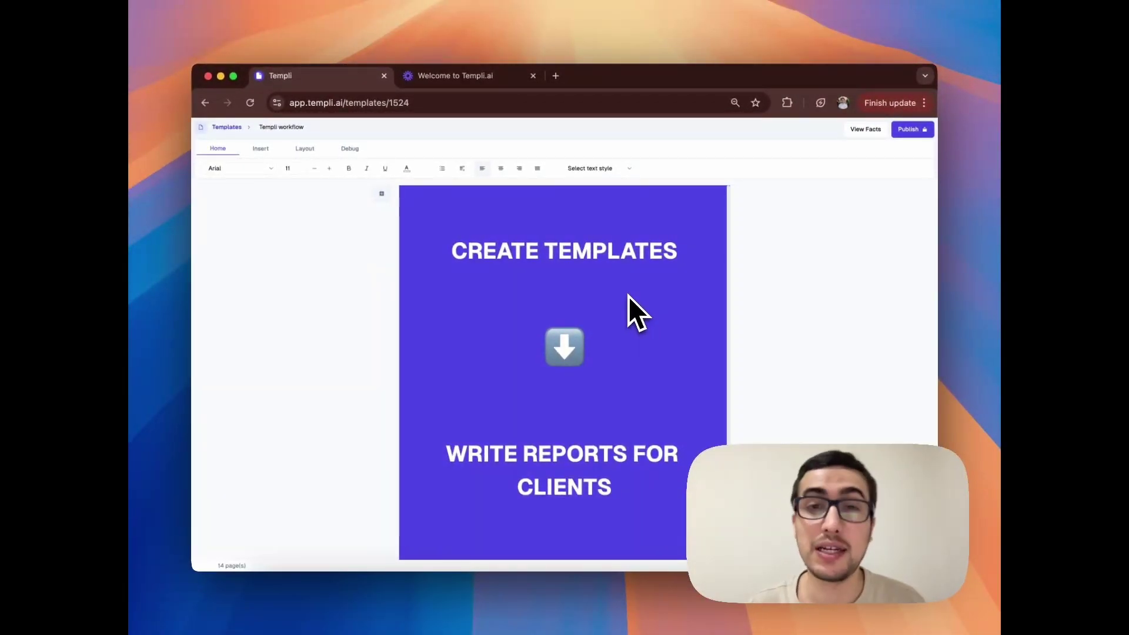
# Step: Open the 'Annuity Suitability Report - Demo' template and review it, starting at the Introduction
pyautogui.click(227, 127)
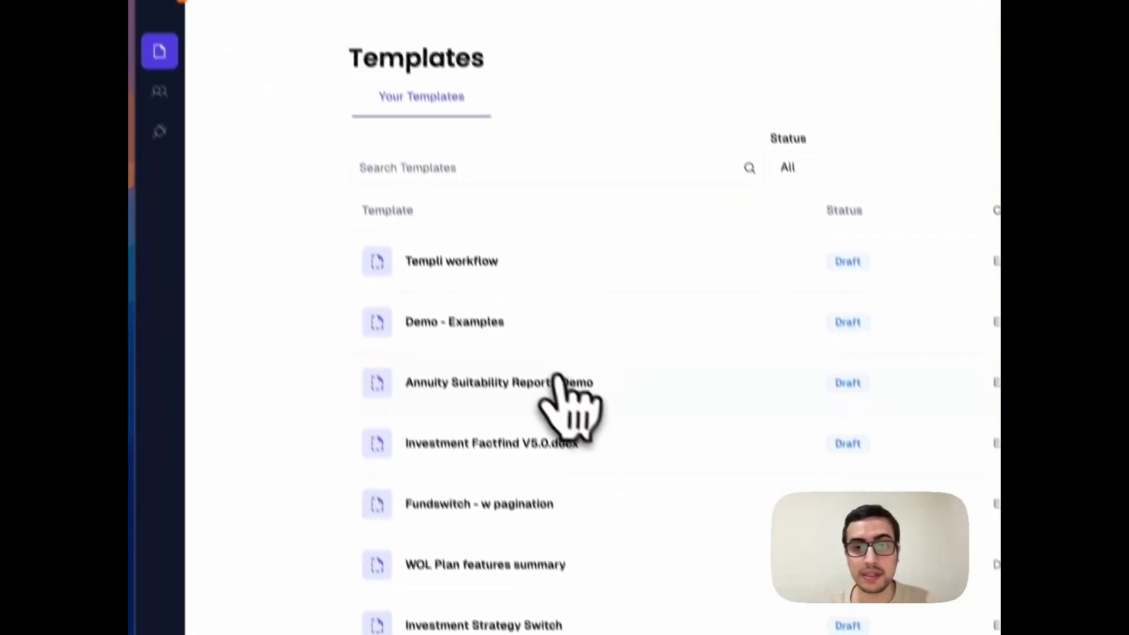
pyautogui.click(601, 535)
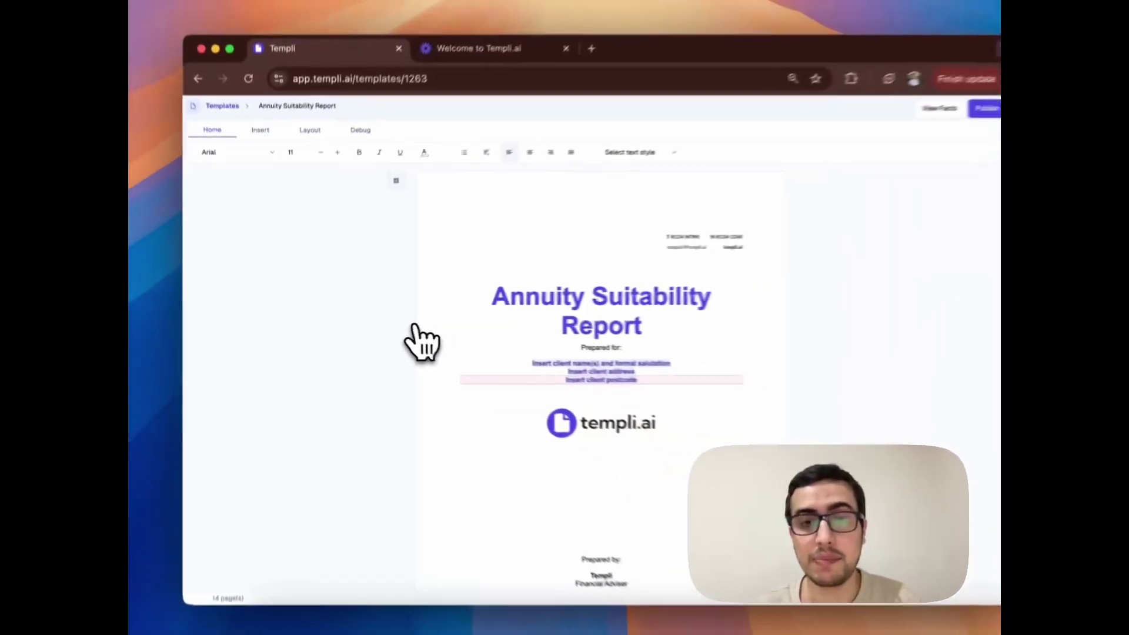
pyautogui.scroll(-2, 527, 401)
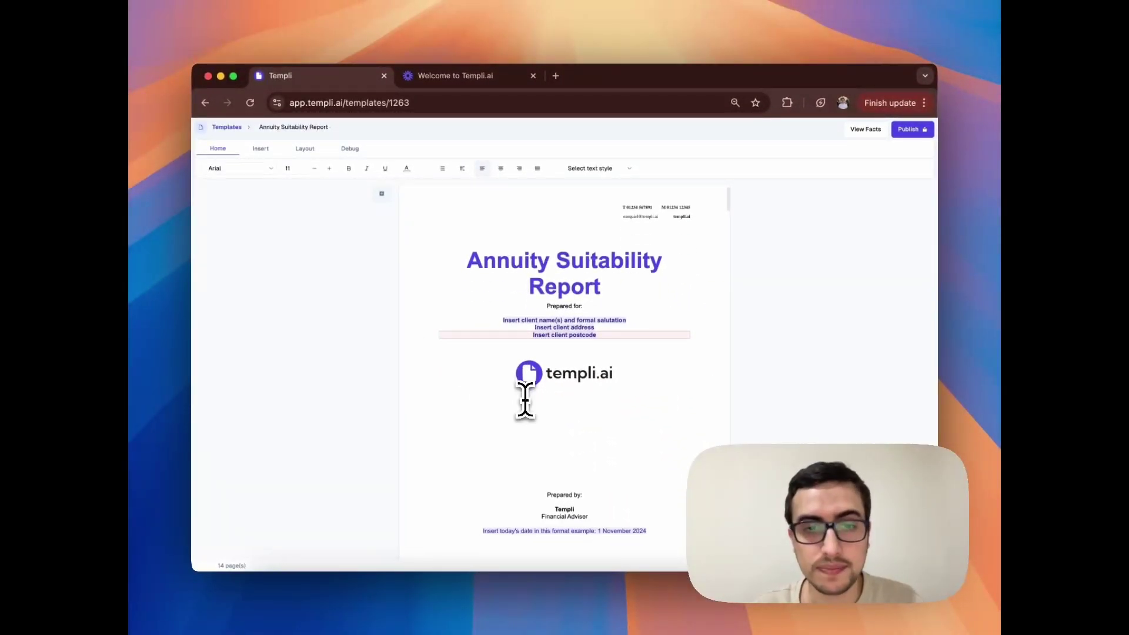
pyautogui.scroll(-10, 525, 401)
pyautogui.scroll(-4, 525, 402)
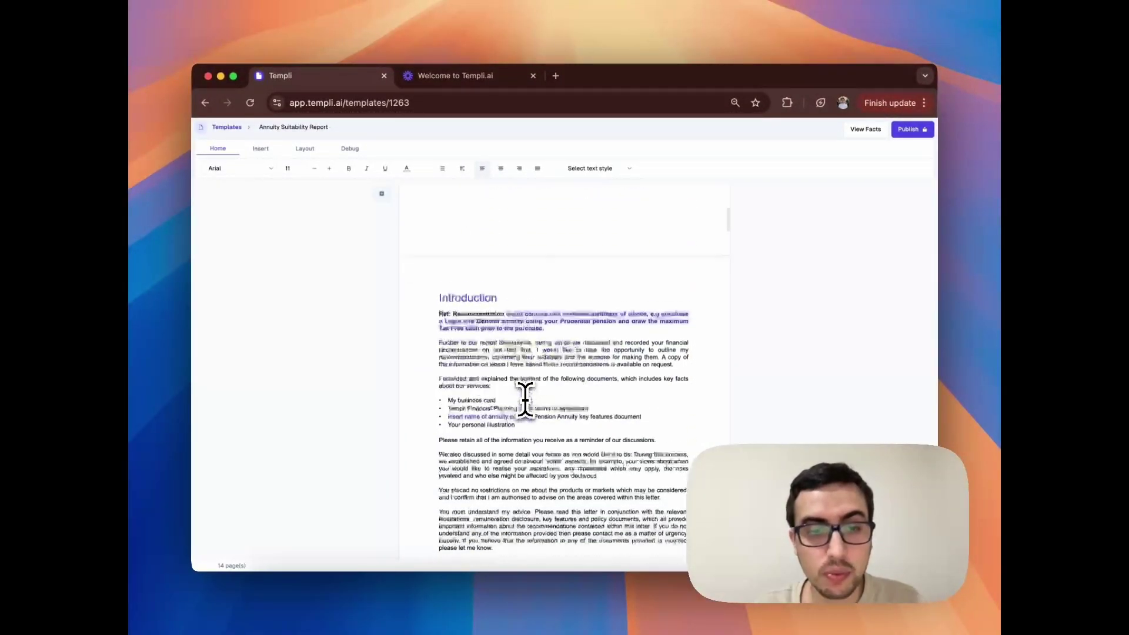
pyautogui.scroll(-1, 525, 401)
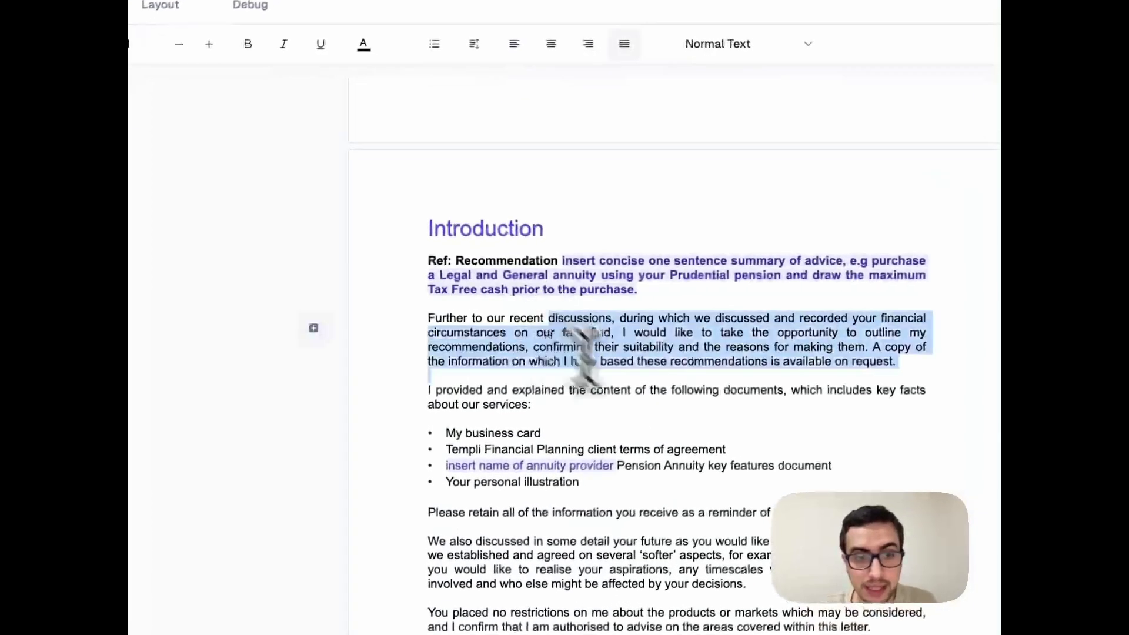
pyautogui.click(612, 377)
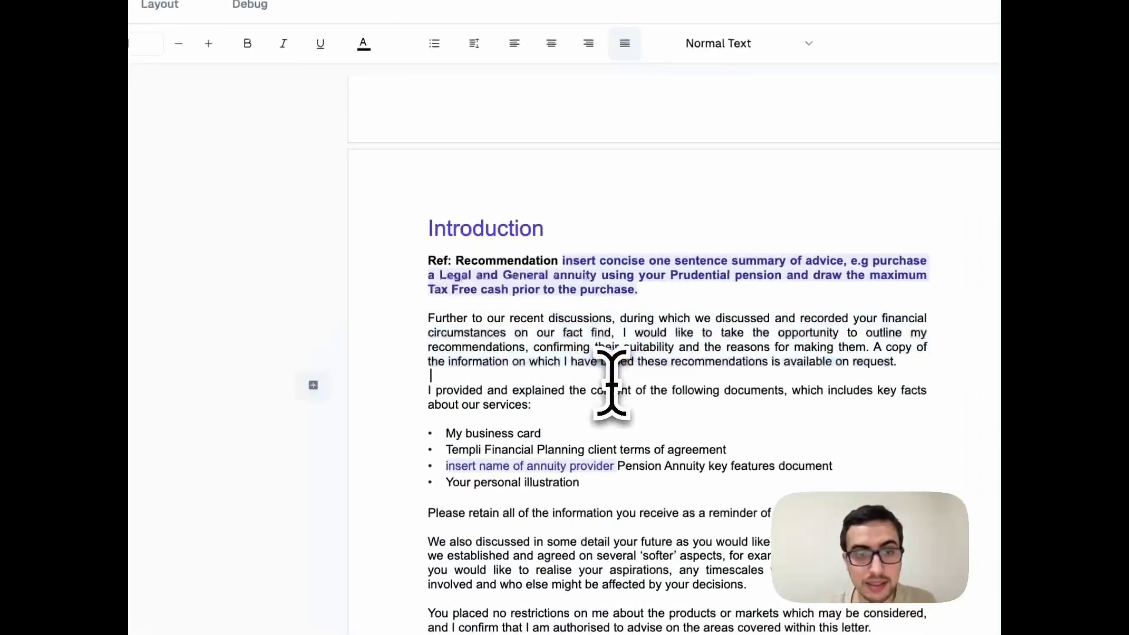
pyautogui.scroll(-10, 606, 269)
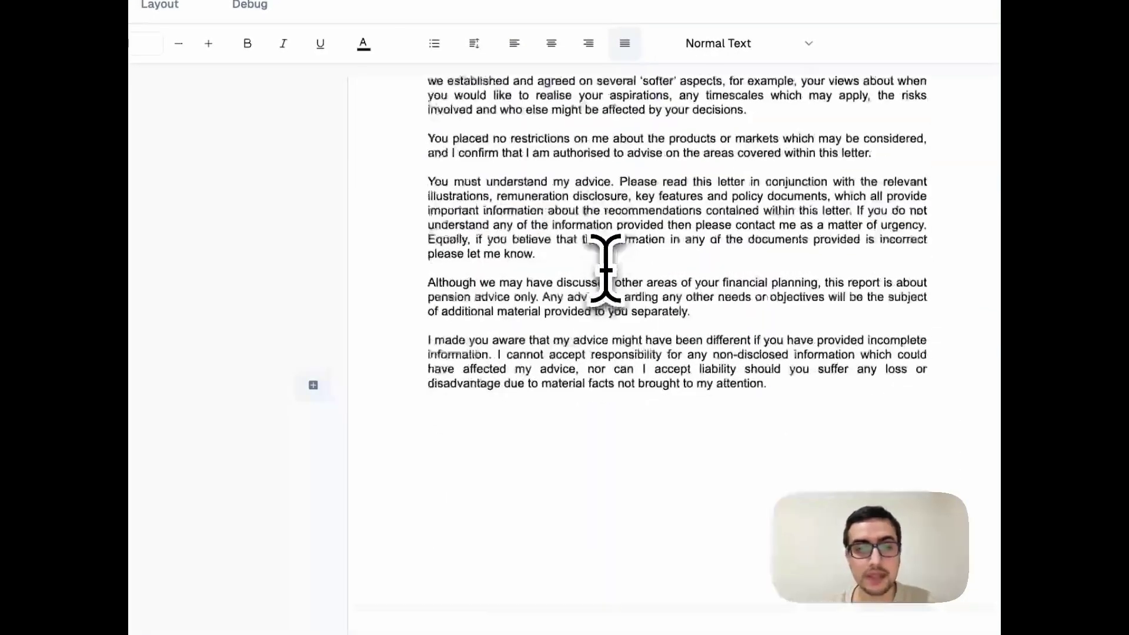
pyautogui.scroll(-10, 606, 269)
pyautogui.scroll(-10, 606, 269)
pyautogui.scroll(-10, 606, 269)
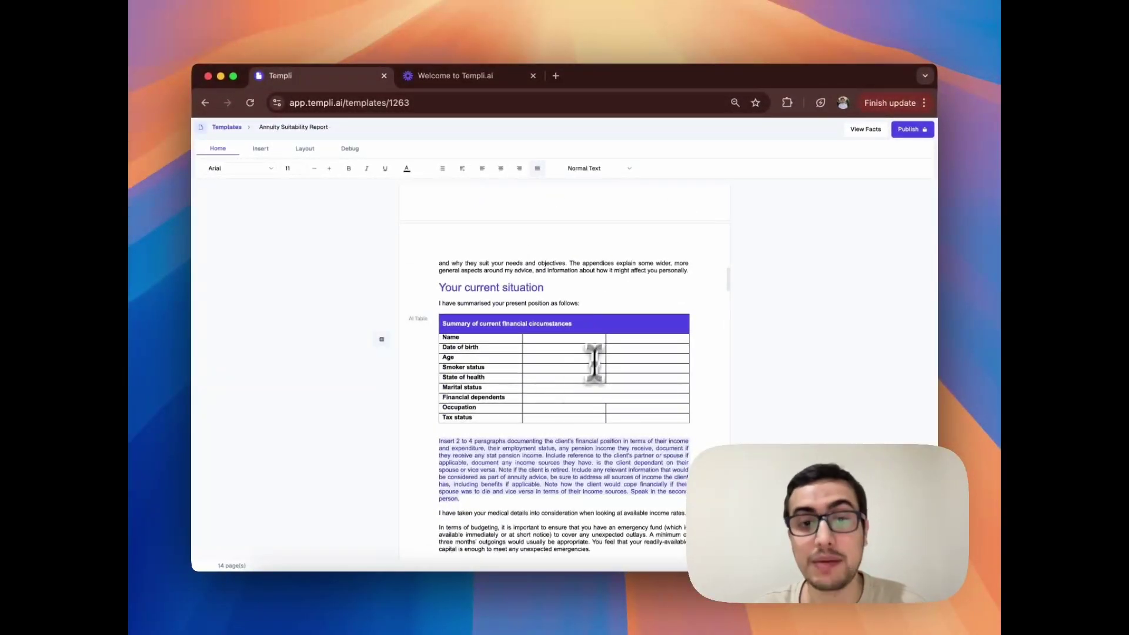
pyautogui.scroll(10, 569, 322)
pyautogui.scroll(10, 569, 322)
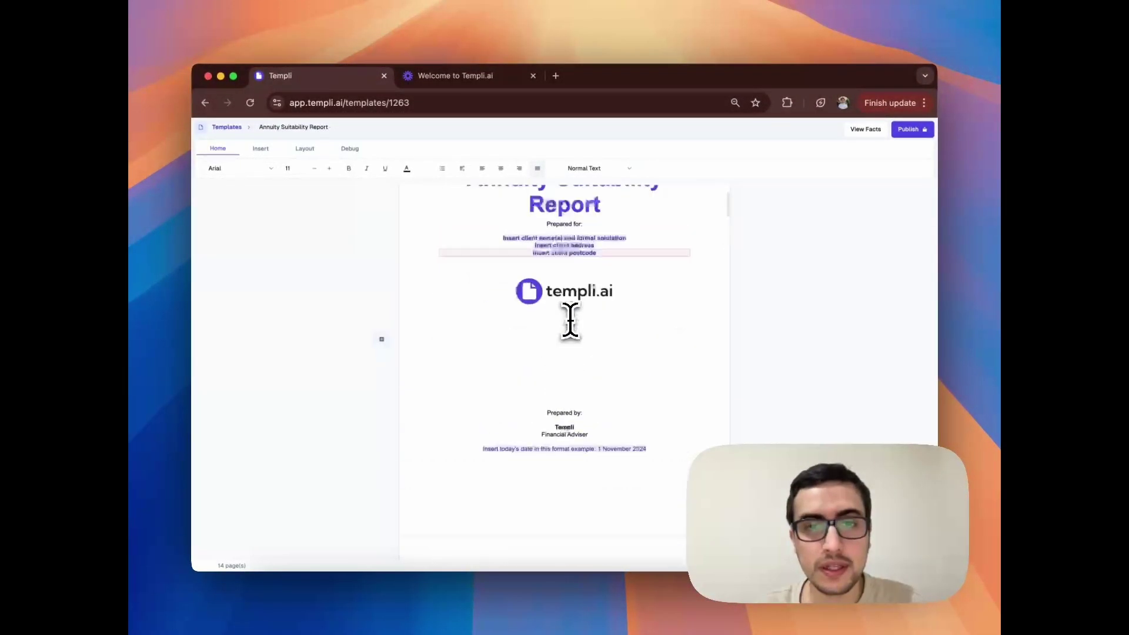
pyautogui.scroll(5, 569, 322)
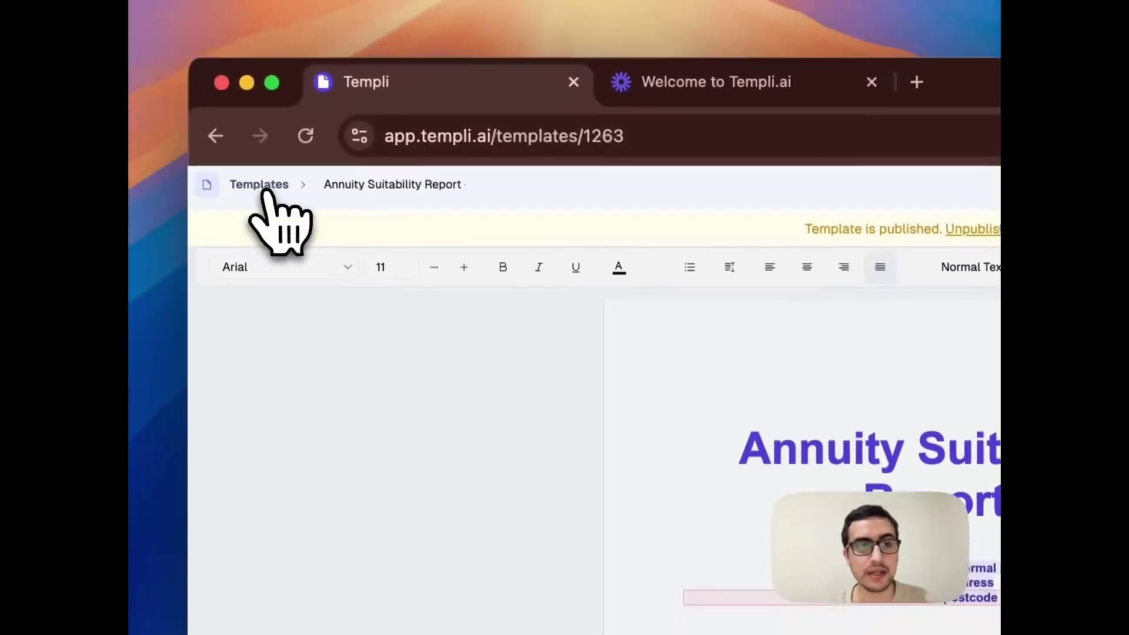
# Step: Go from the templates list to Clients and open Mr and Mrs Doe's dashboard
pyautogui.click(263, 191)
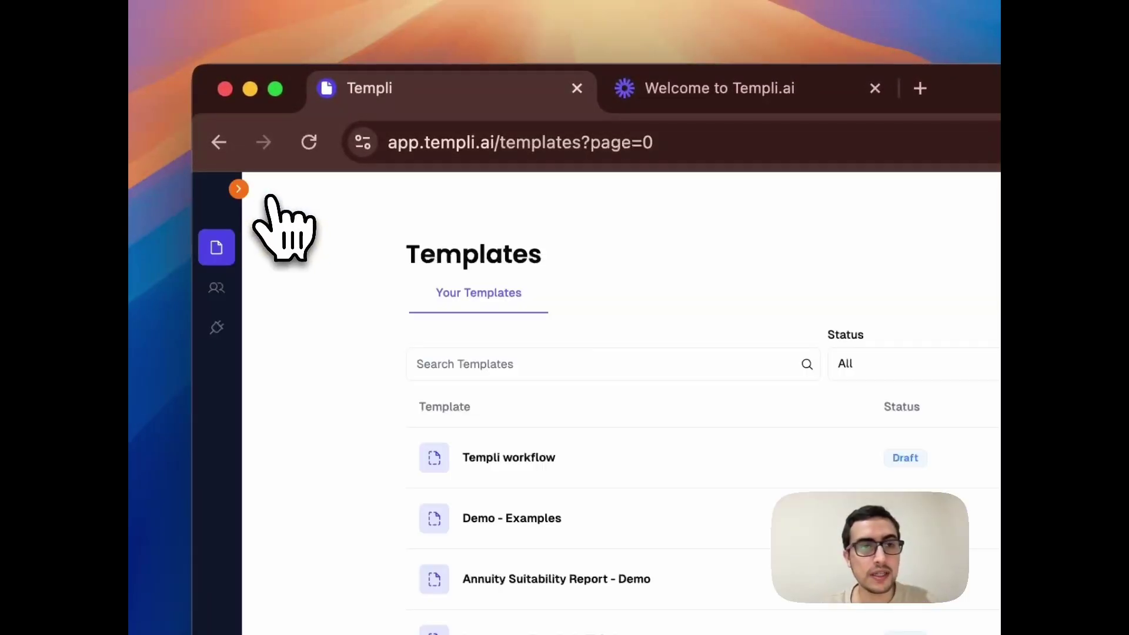
pyautogui.click(242, 190)
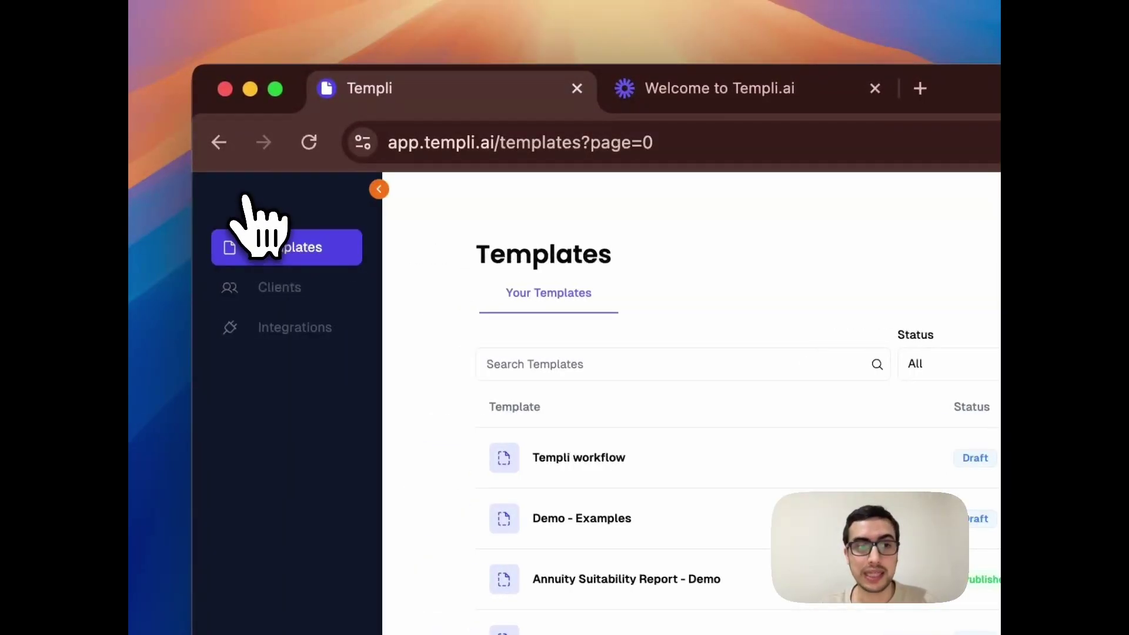
pyautogui.click(295, 301)
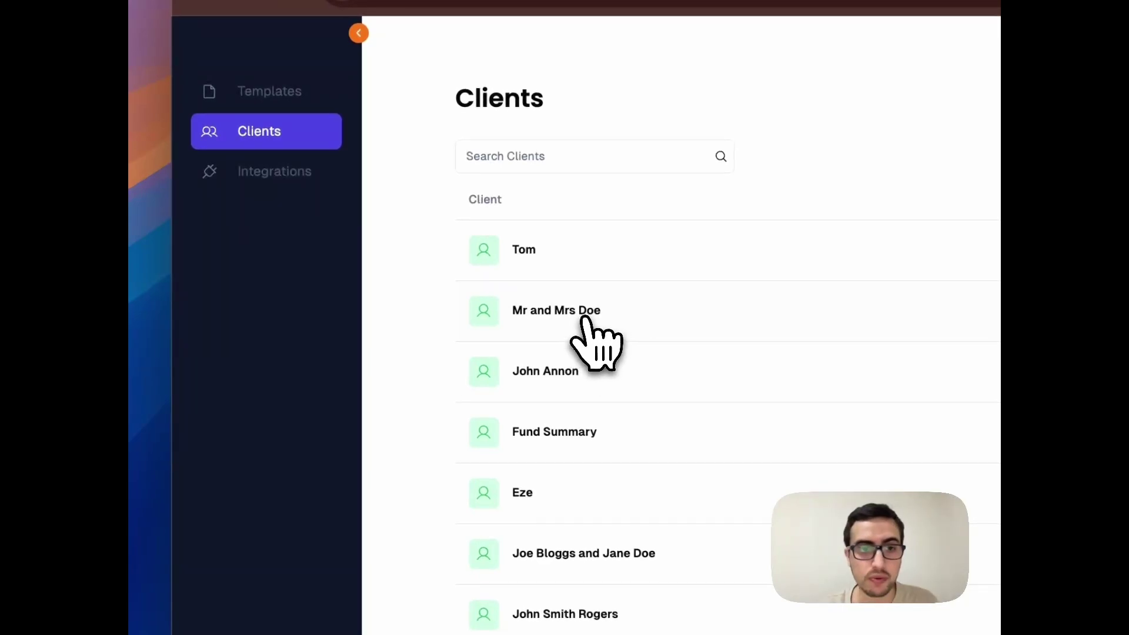
pyautogui.click(583, 320)
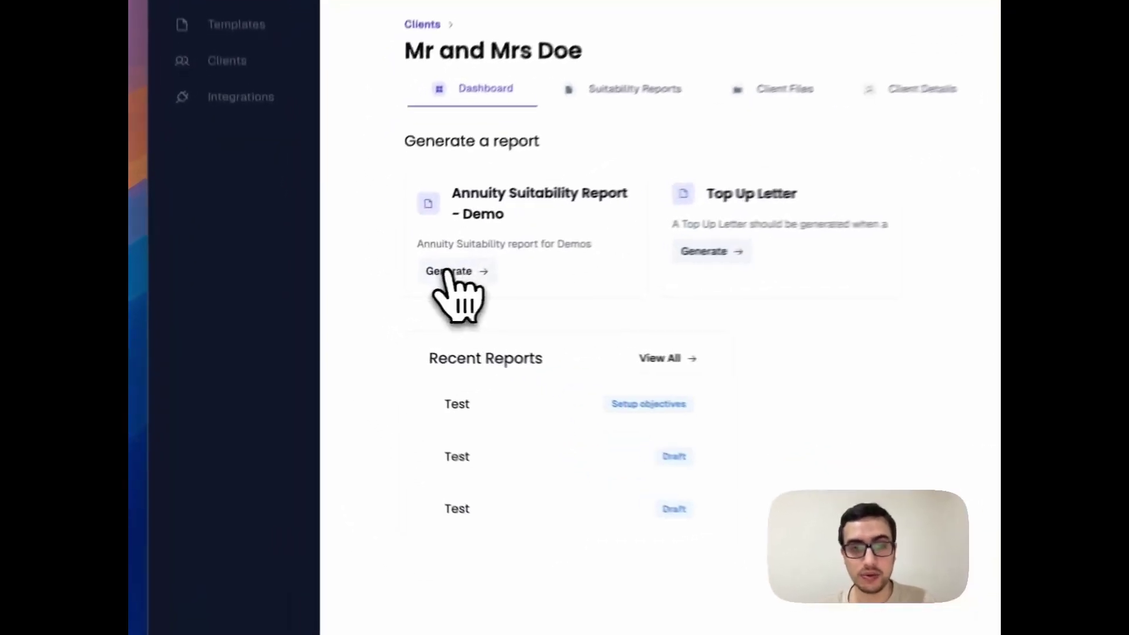
# Step: Start an Annuity Suitability Report - Demo and name it 'Test'
pyautogui.click(362, 292)
pyautogui.click(637, 164)
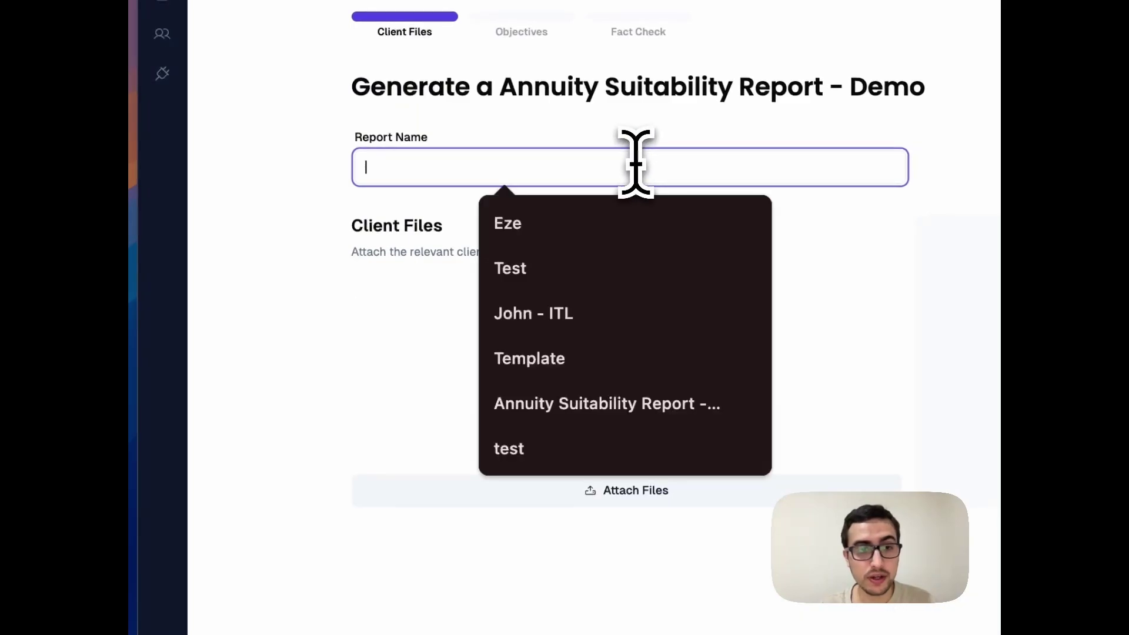
pyautogui.write('Tes')
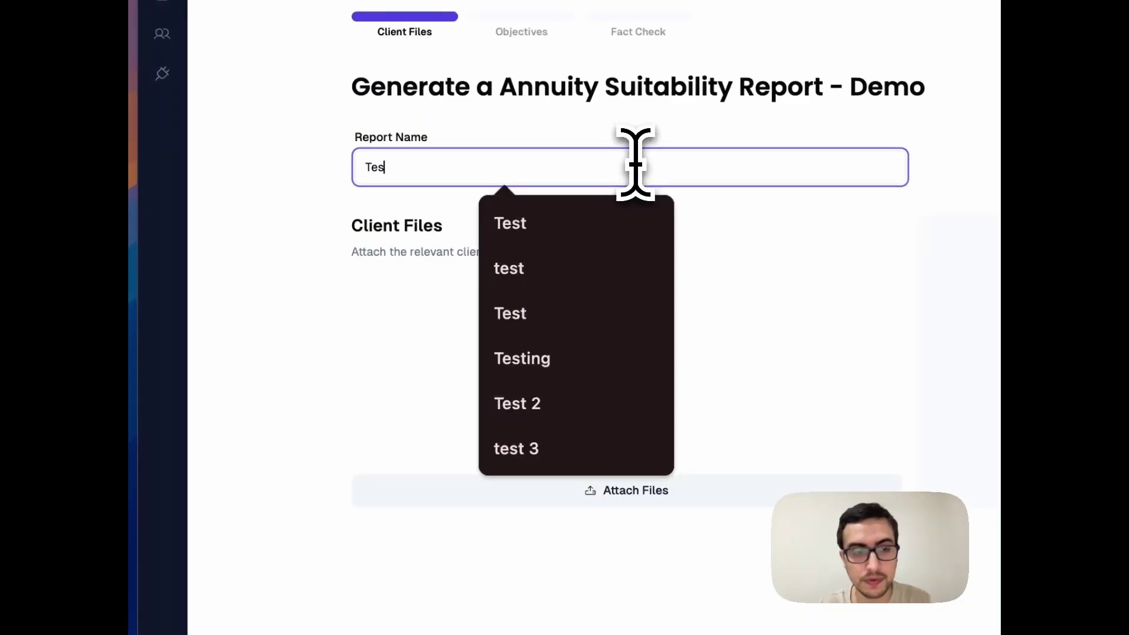
pyautogui.write('t')
pyautogui.click(433, 340)
# Step: Select and attach all six client files to the report
pyautogui.click(645, 481)
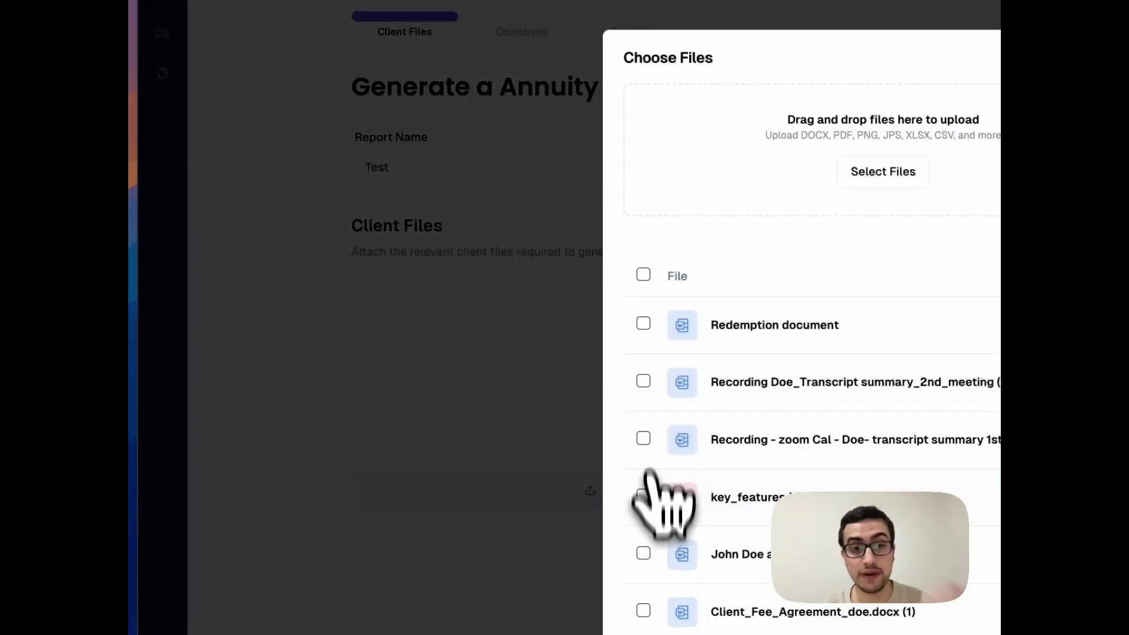
pyautogui.click(643, 276)
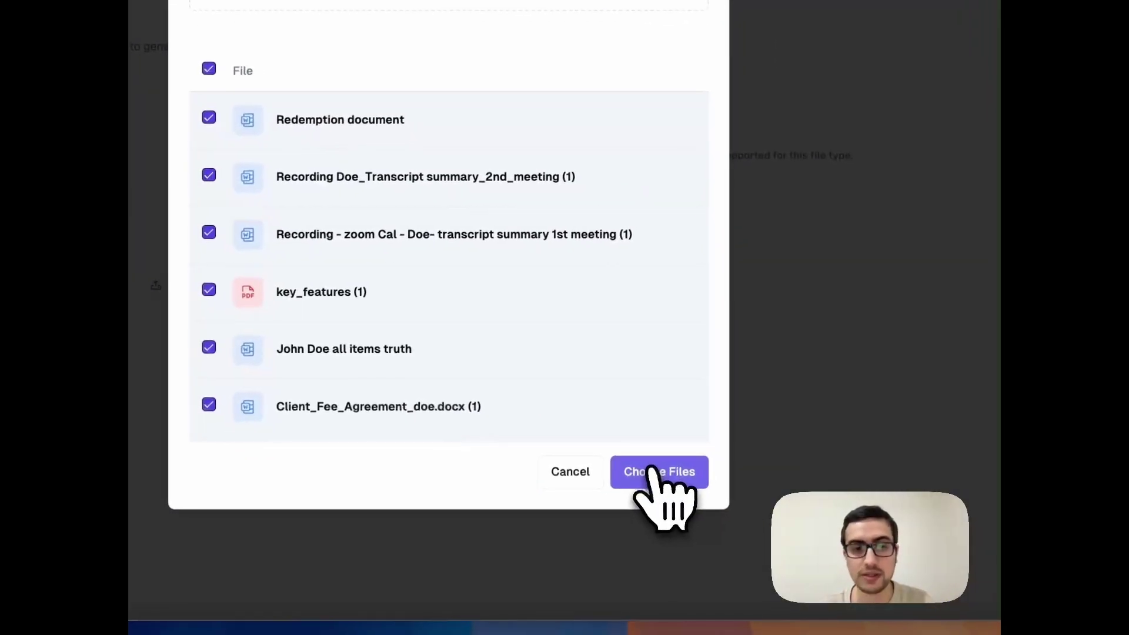
pyautogui.click(673, 480)
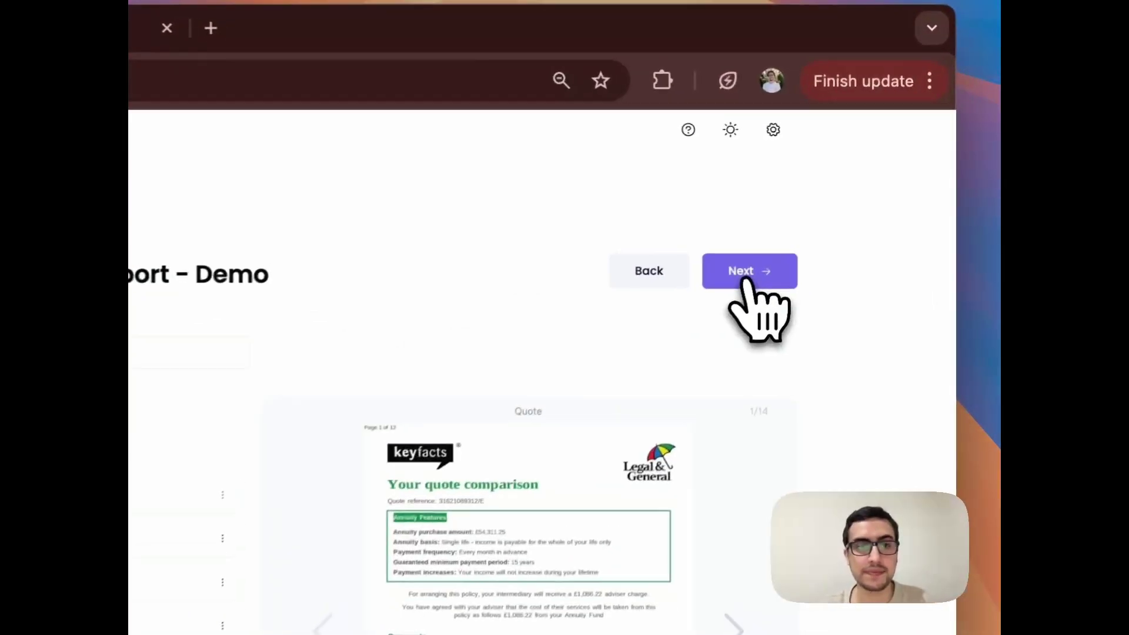
# Step: Advance to the Objectives step and begin editing the Client Objectives text
pyautogui.click(830, 203)
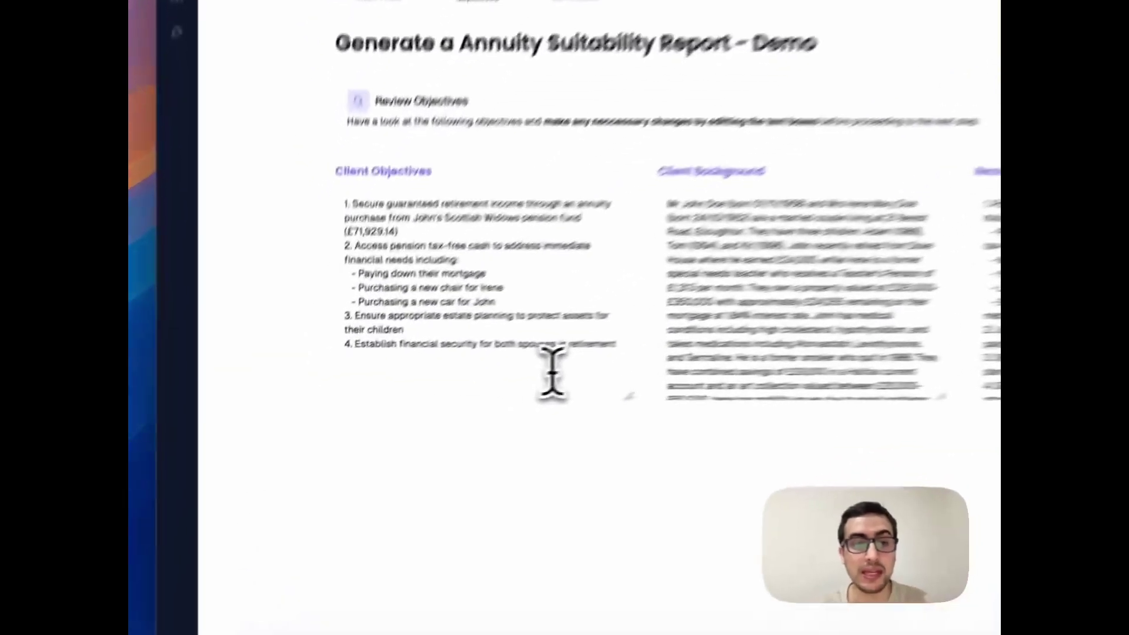
pyautogui.click(429, 388)
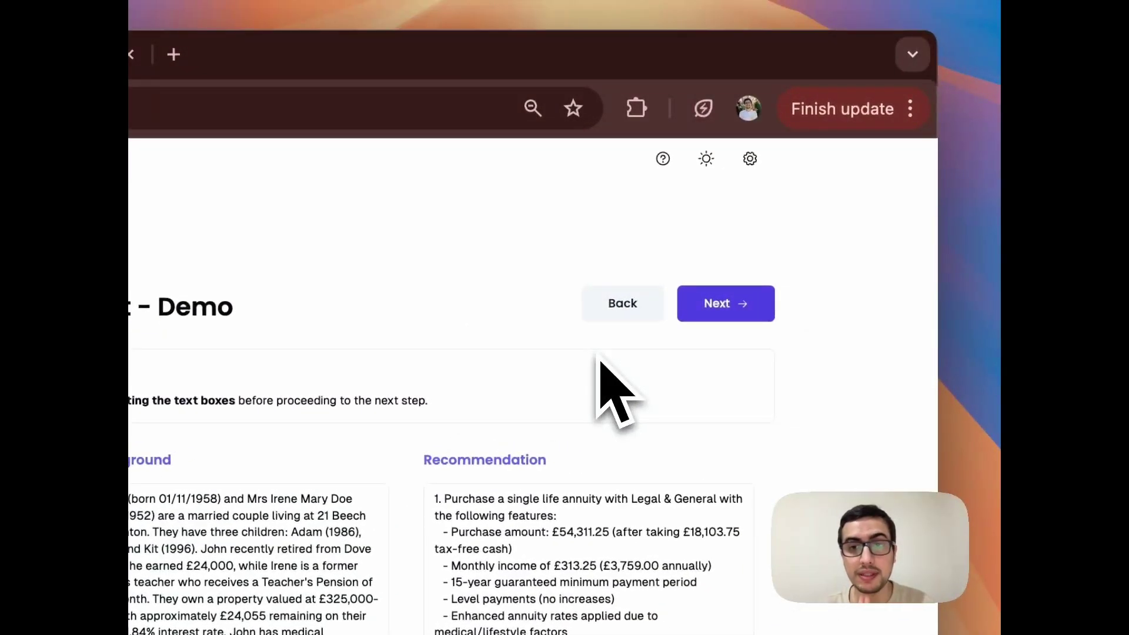
pyautogui.click(751, 303)
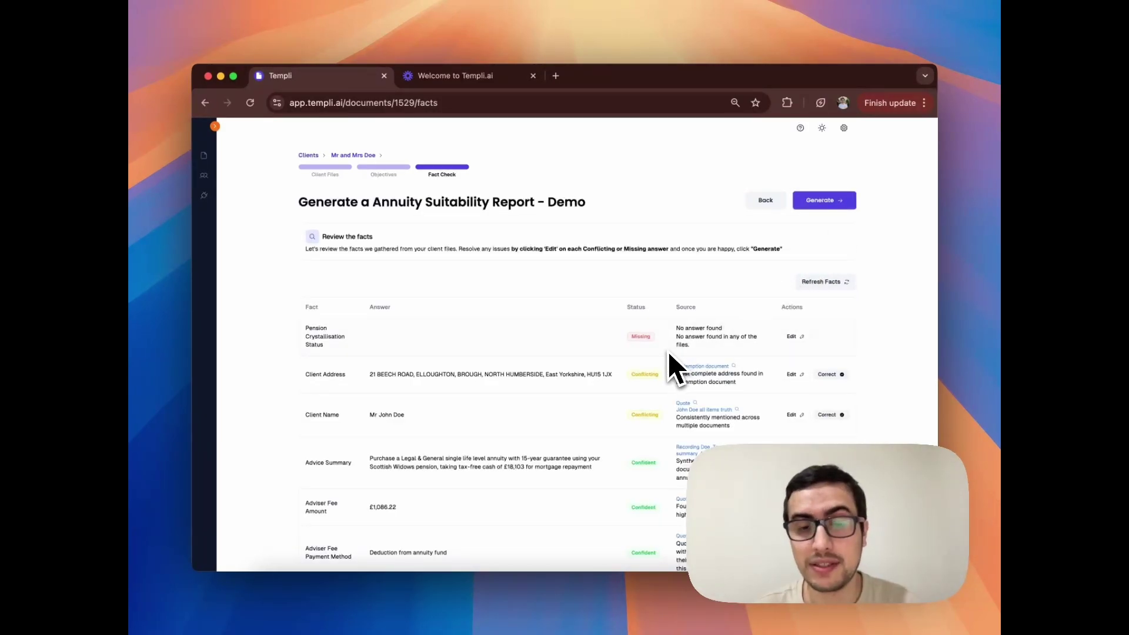
pyautogui.scroll(-2, 668, 353)
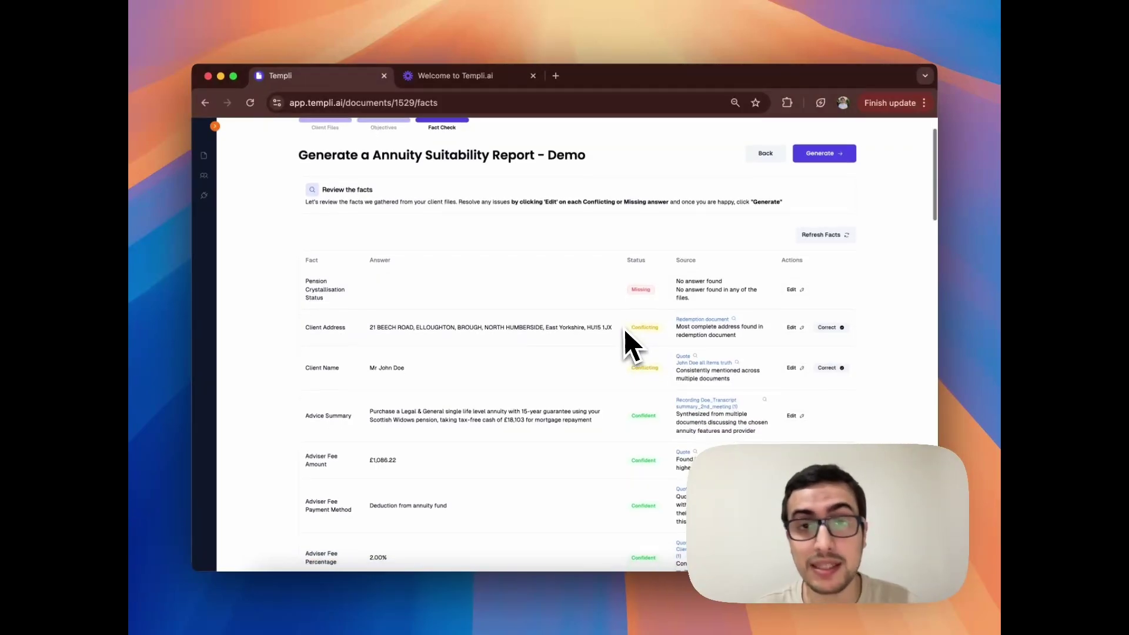
pyautogui.scroll(-2, 624, 330)
pyautogui.scroll(-1, 624, 329)
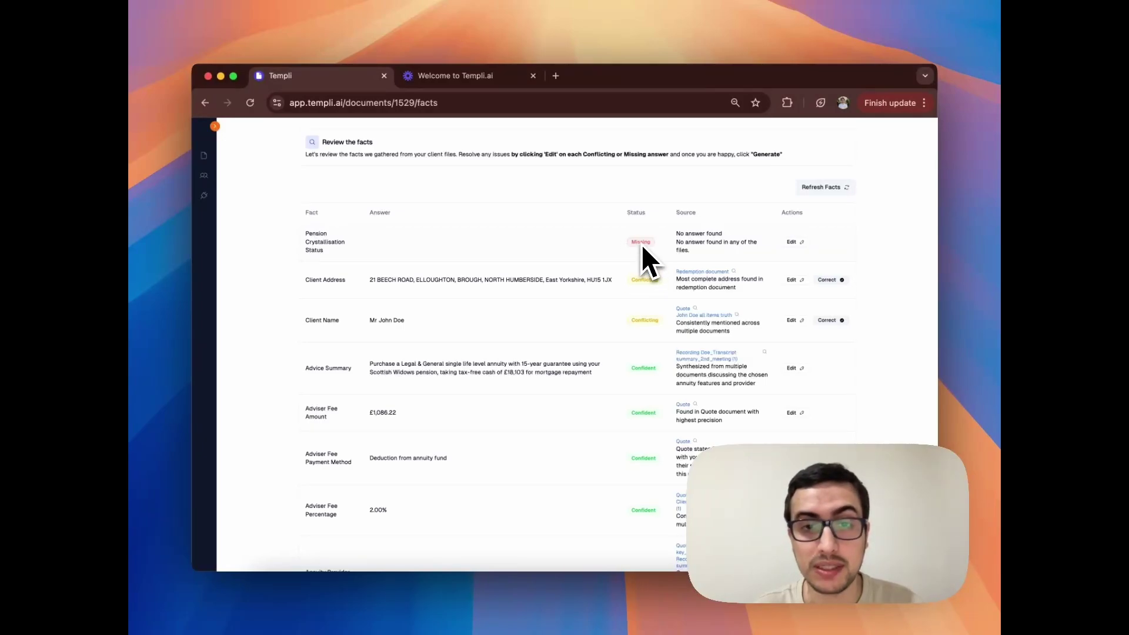
pyautogui.scroll(-2, 636, 322)
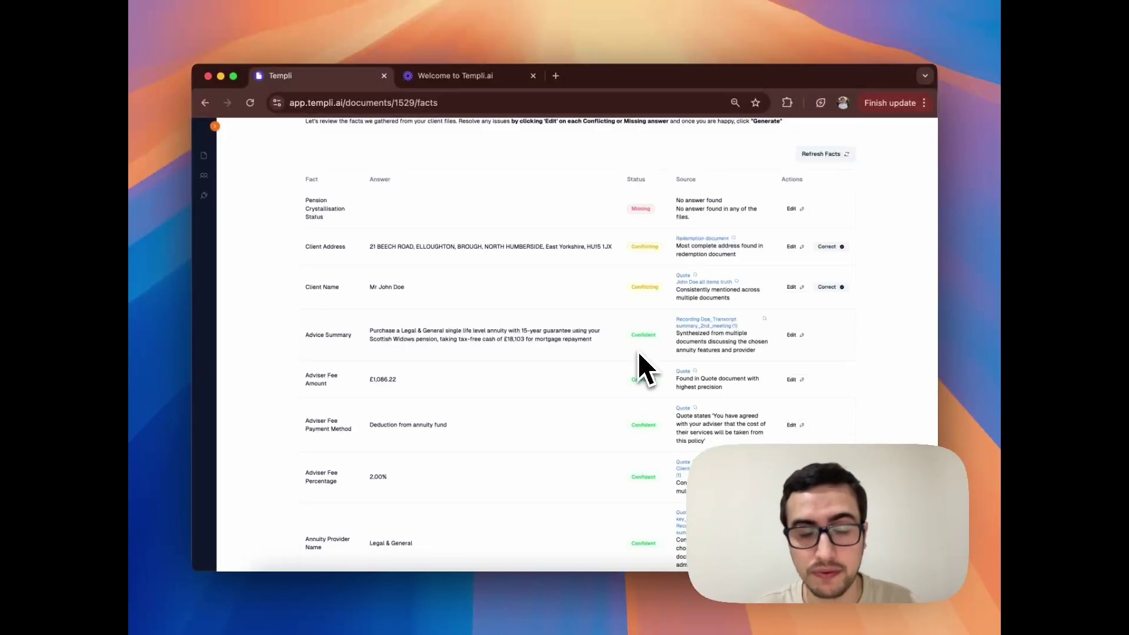
pyautogui.scroll(-2, 638, 363)
pyautogui.scroll(-3, 638, 362)
pyautogui.scroll(-2, 638, 362)
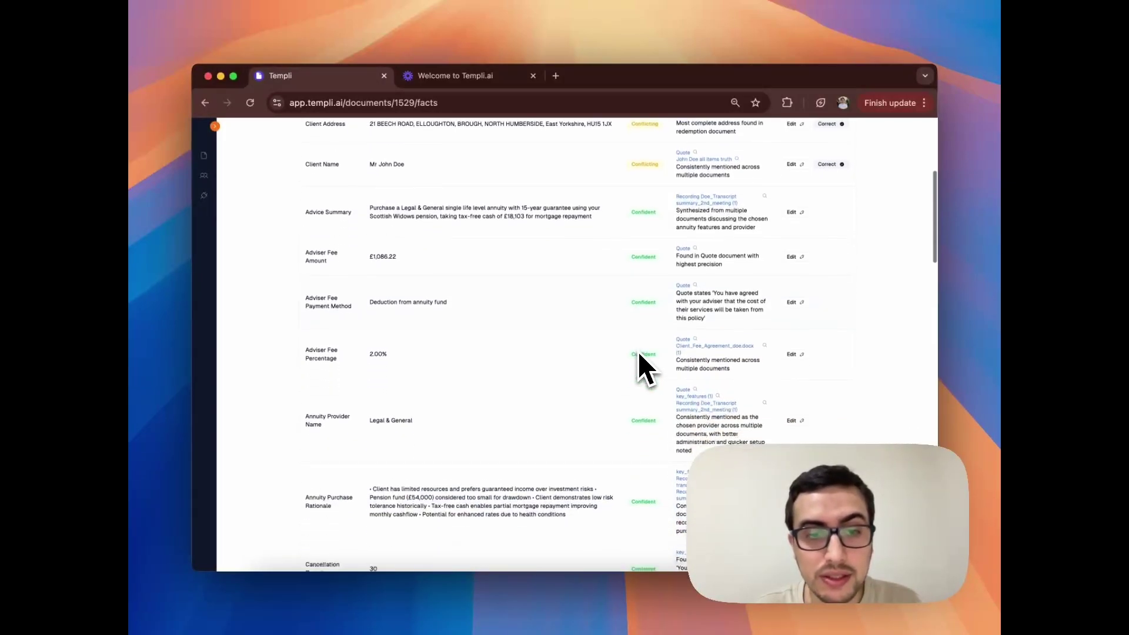
pyautogui.scroll(-2, 640, 362)
pyautogui.scroll(-3, 639, 362)
pyautogui.scroll(-2, 639, 362)
pyautogui.scroll(-1, 640, 362)
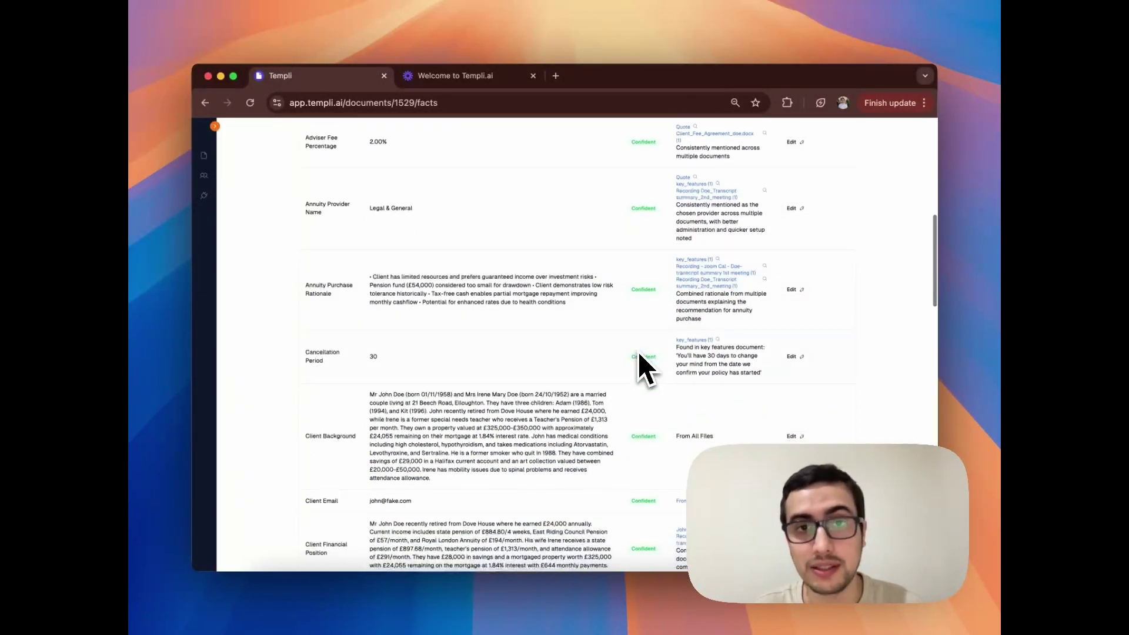
pyautogui.scroll(-1, 638, 363)
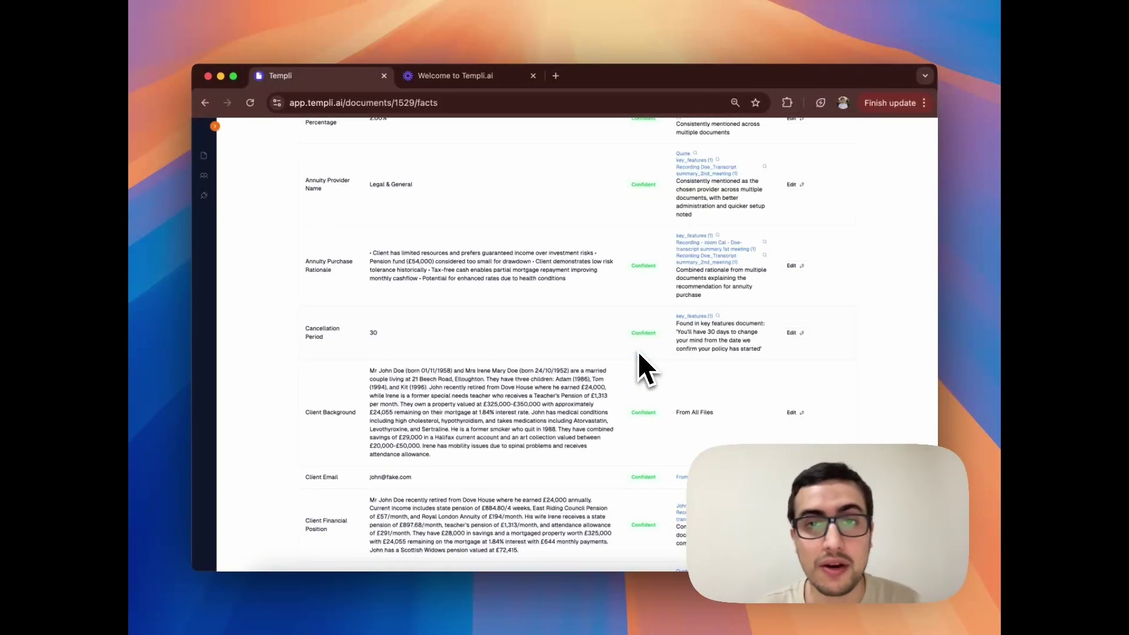
pyautogui.scroll(-1, 640, 363)
pyautogui.scroll(-1, 640, 361)
pyautogui.scroll(5, 640, 362)
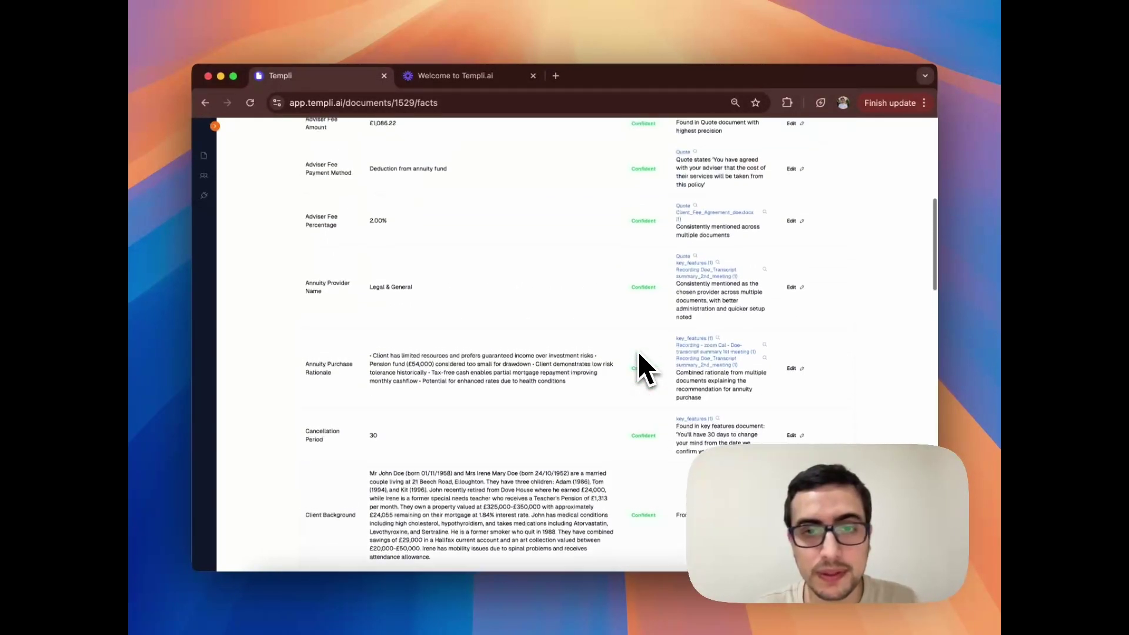
pyautogui.scroll(7, 639, 355)
pyautogui.scroll(7, 639, 355)
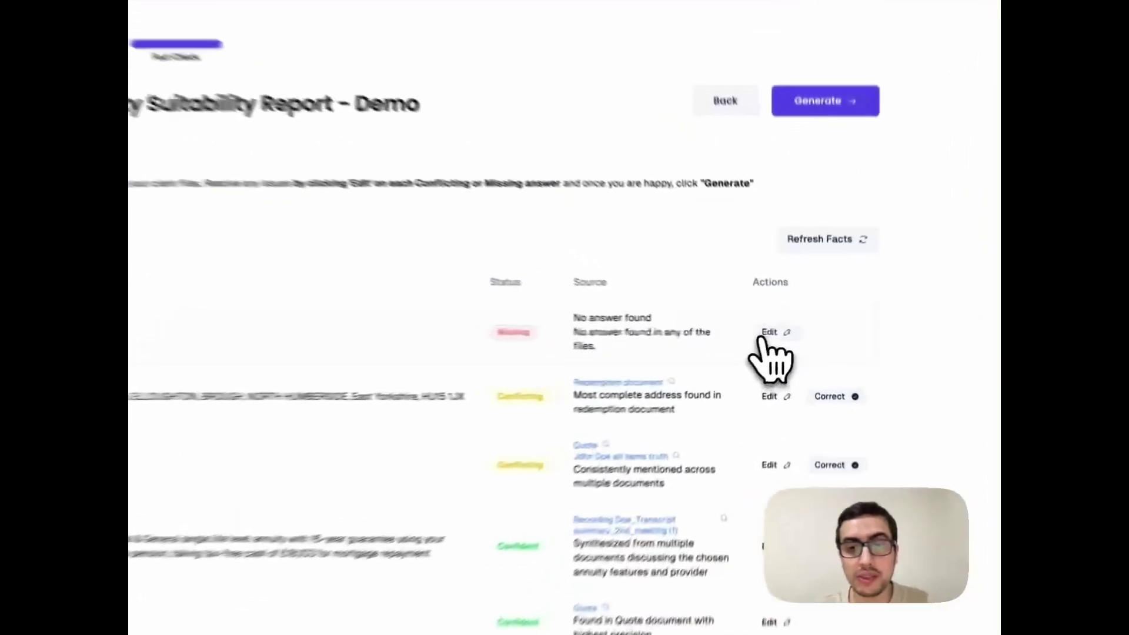
# Step: Open the Pension Crystallisation Status answer editor, then close it without saving
pyautogui.click(791, 337)
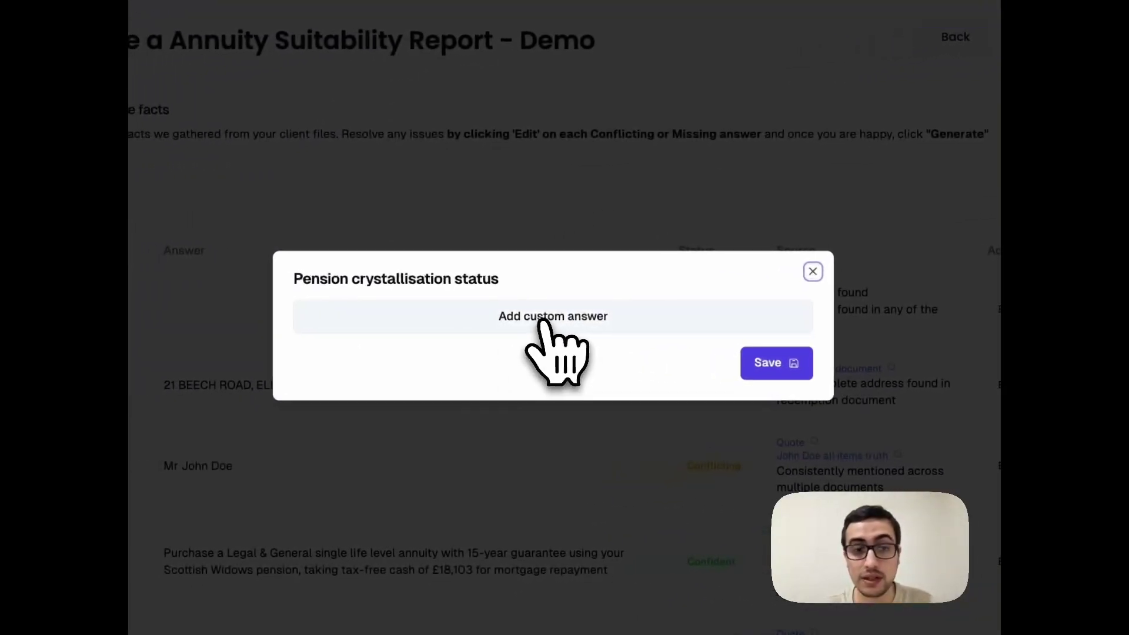
pyautogui.click(544, 321)
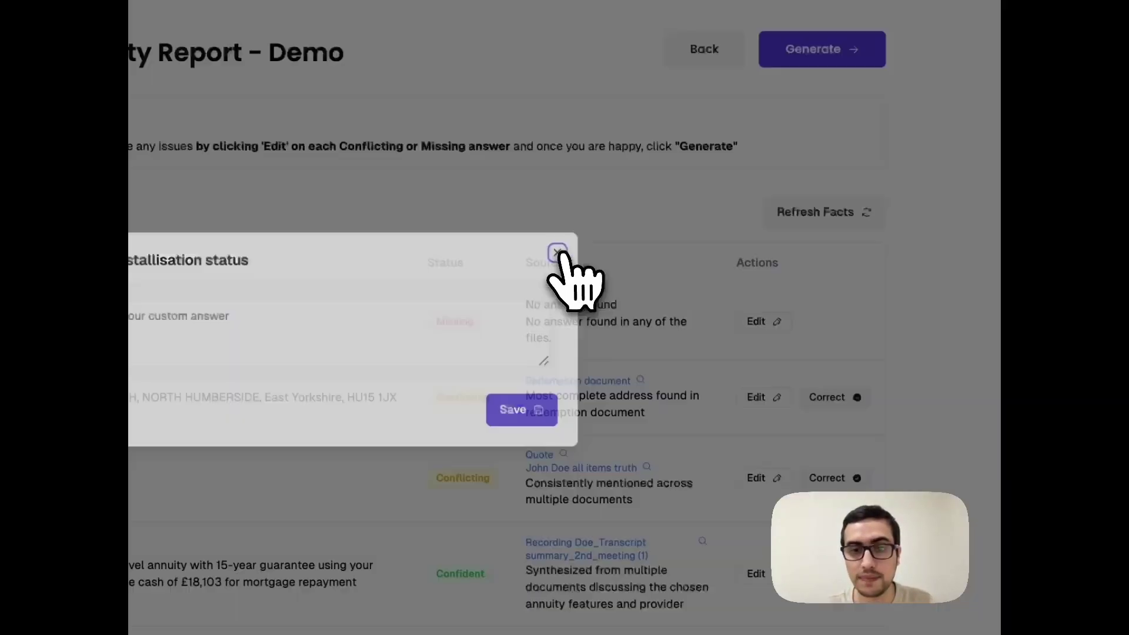
pyautogui.click(574, 250)
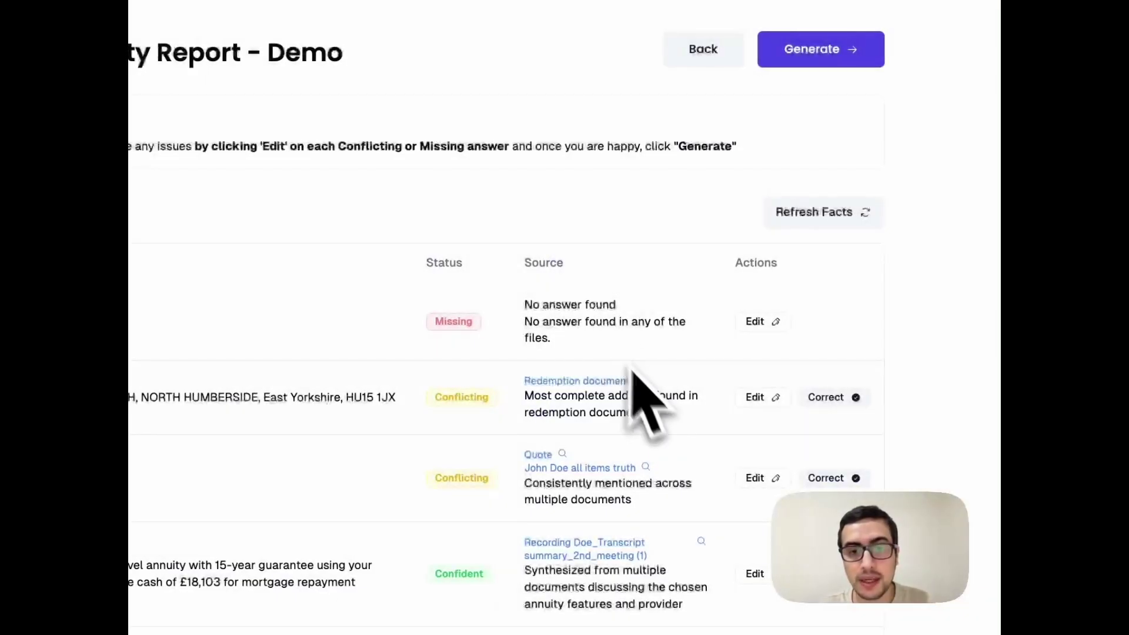
# Step: Save the client-details address, 123 Fake Street, Belfast BT568PT, as Client Address
pyautogui.click(754, 397)
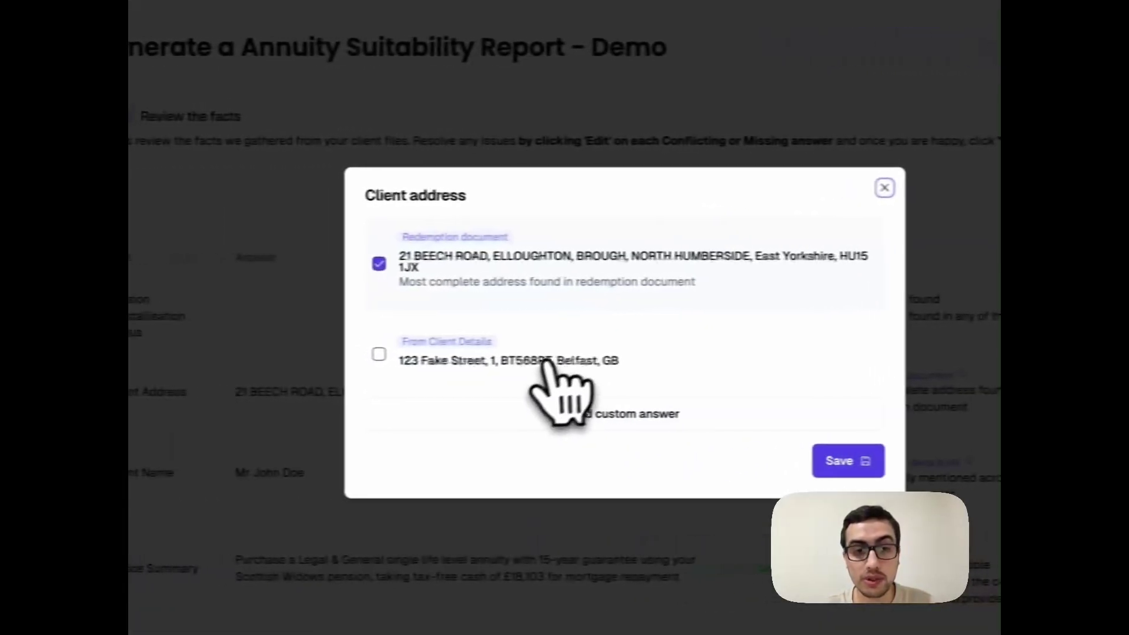
pyautogui.click(378, 353)
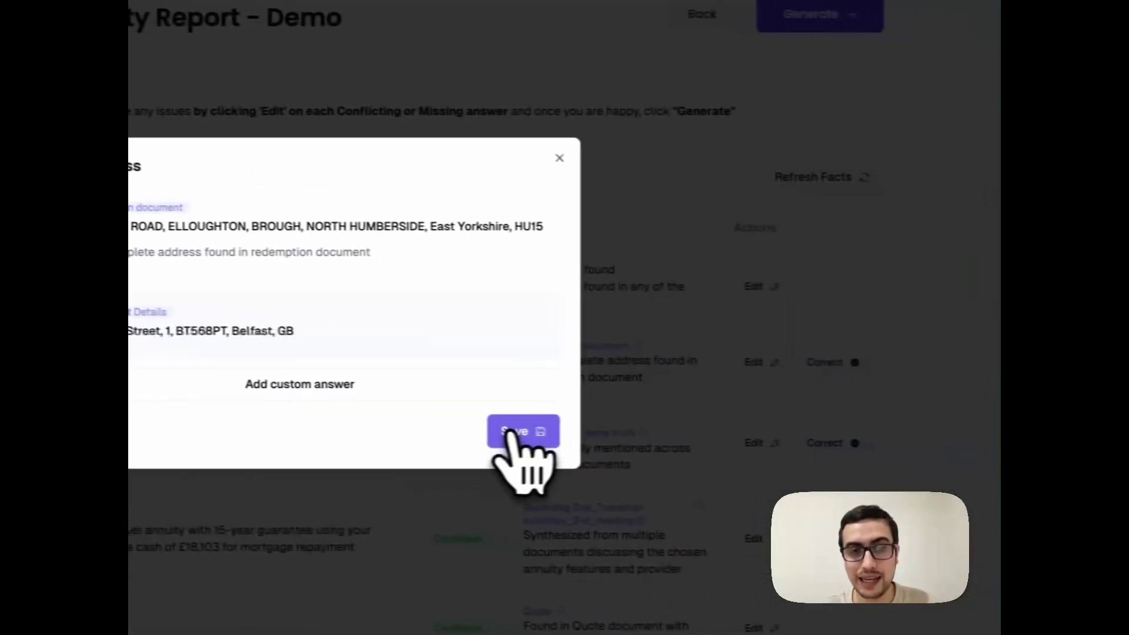
pyautogui.click(514, 431)
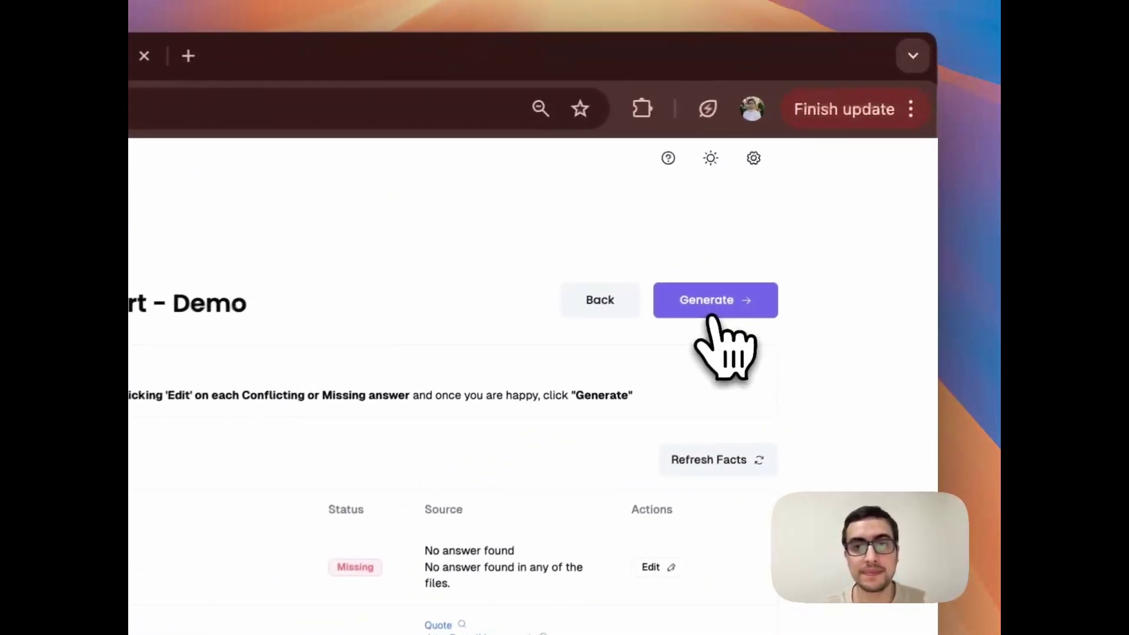
# Step: Generate the Annuity Suitability Report text for Mr and Mrs Doe from the reviewed facts
pyautogui.click(820, 203)
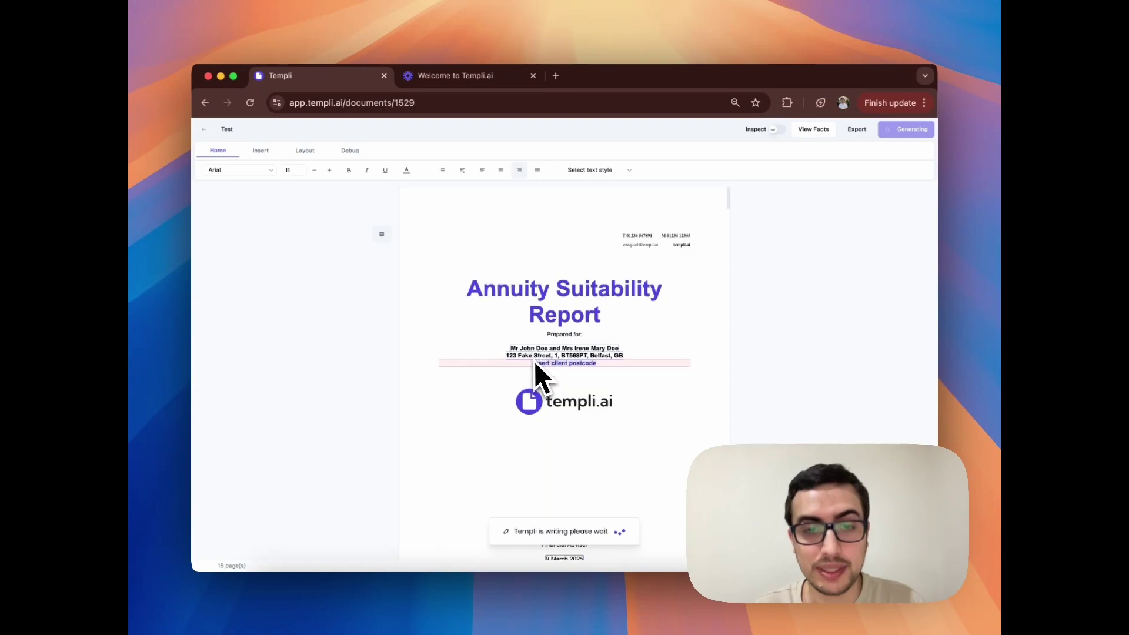
pyautogui.scroll(-1, 538, 376)
pyautogui.scroll(-1, 538, 375)
pyautogui.scroll(-1, 539, 377)
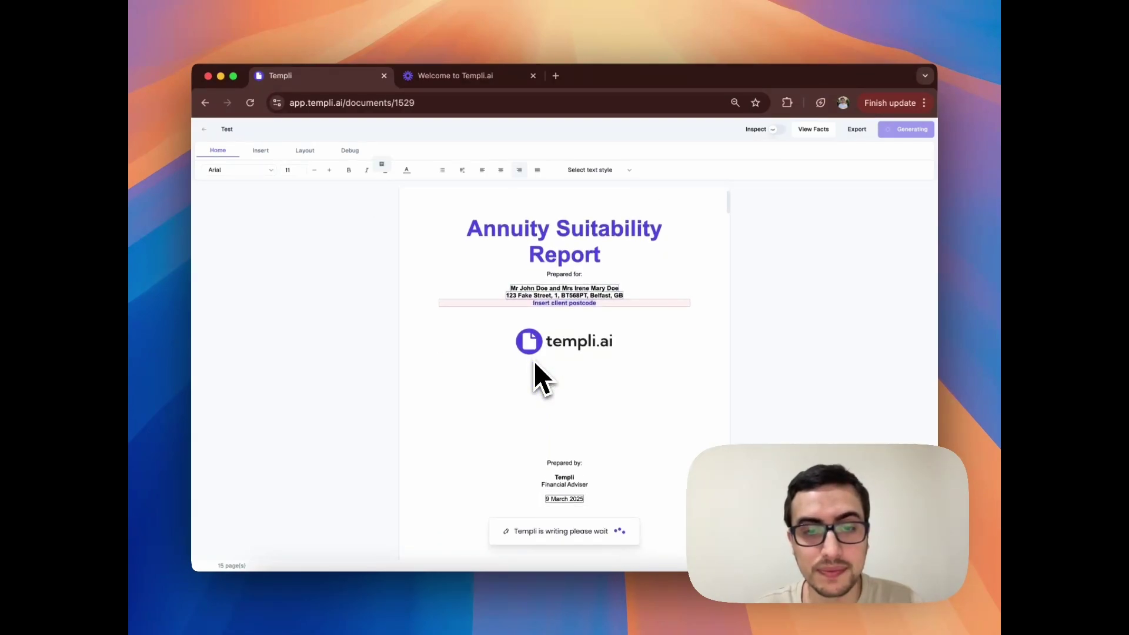
pyautogui.scroll(-1, 538, 376)
pyautogui.scroll(-1, 539, 375)
pyautogui.scroll(-5, 538, 375)
pyautogui.scroll(-1, 538, 374)
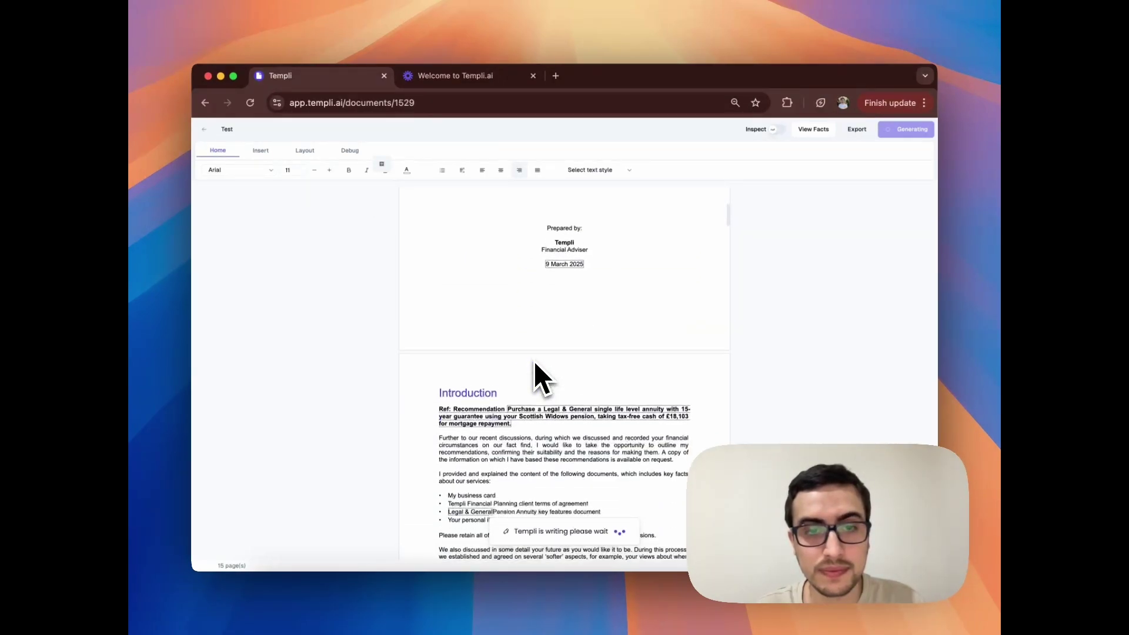
pyautogui.scroll(-2, 538, 376)
pyautogui.scroll(-3, 539, 375)
pyautogui.scroll(-2, 539, 375)
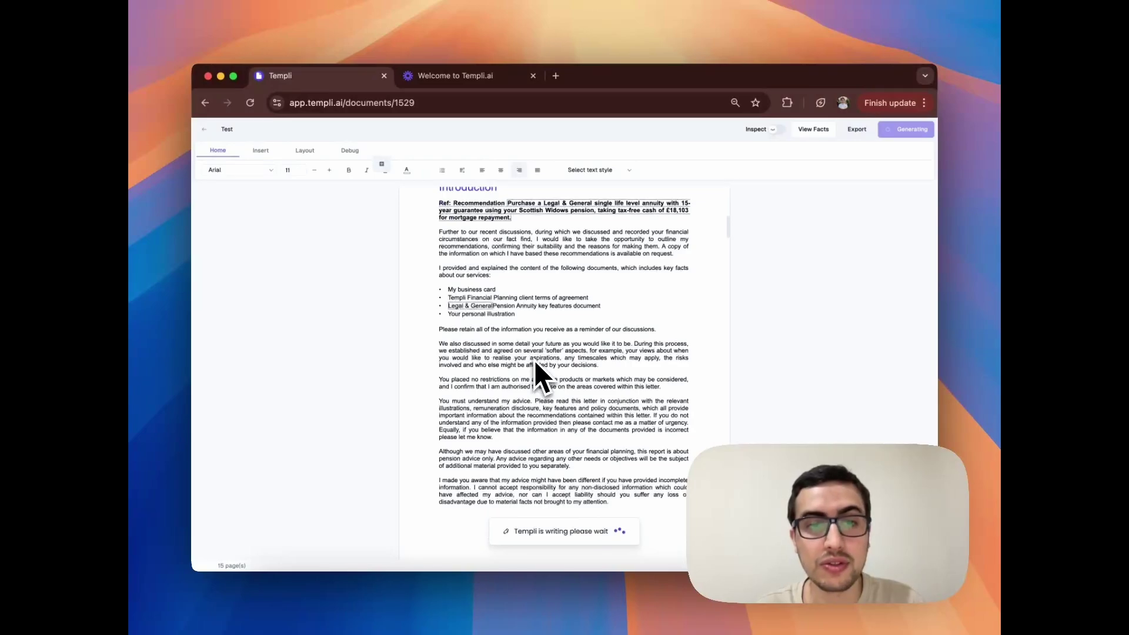
pyautogui.scroll(-3, 500, 333)
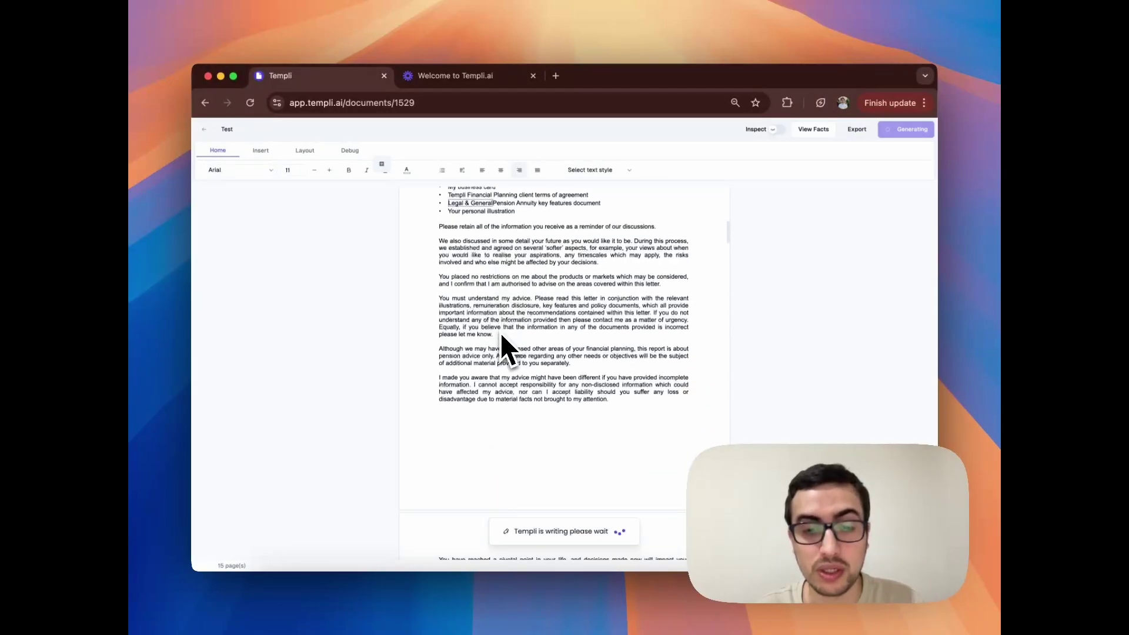
pyautogui.scroll(-3, 500, 333)
pyautogui.scroll(-3, 499, 334)
pyautogui.scroll(-3, 500, 335)
pyautogui.scroll(-3, 501, 333)
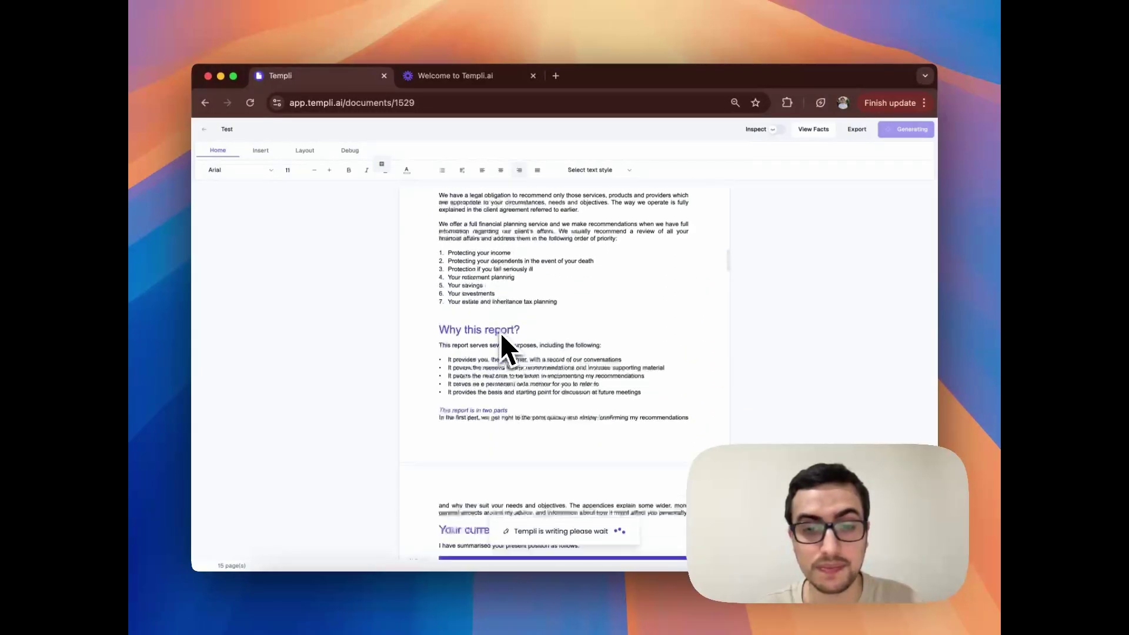
pyautogui.scroll(-3, 500, 332)
pyautogui.scroll(-3, 500, 332)
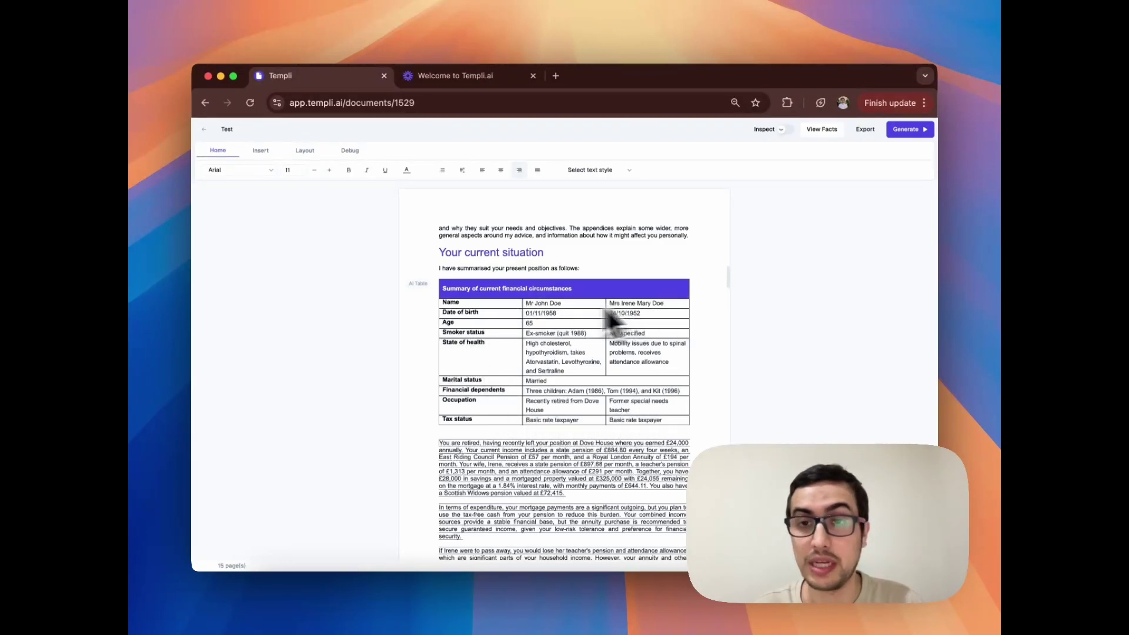
pyautogui.scroll(-3, 528, 424)
pyautogui.scroll(-3, 528, 424)
pyautogui.scroll(-3, 528, 425)
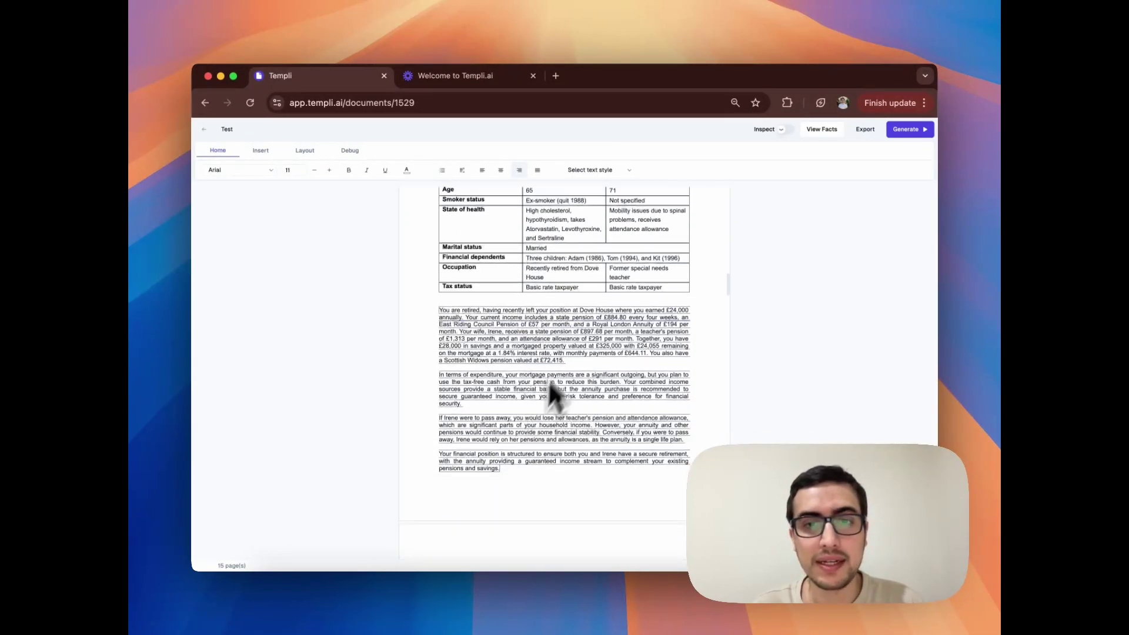
pyautogui.scroll(-3, 548, 379)
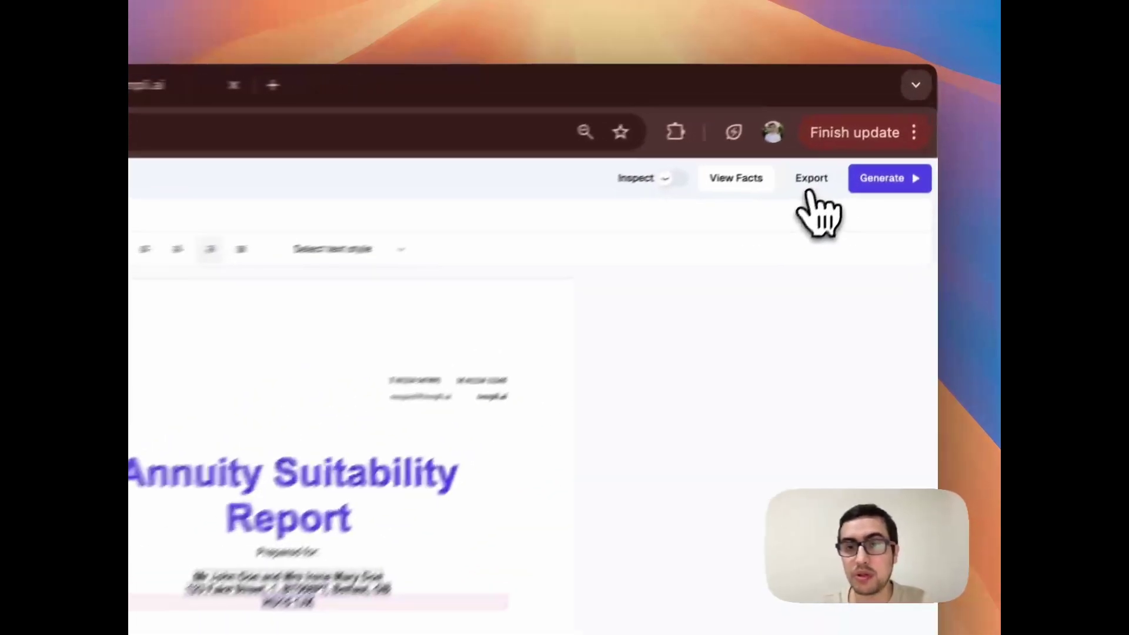
pyautogui.click(864, 129)
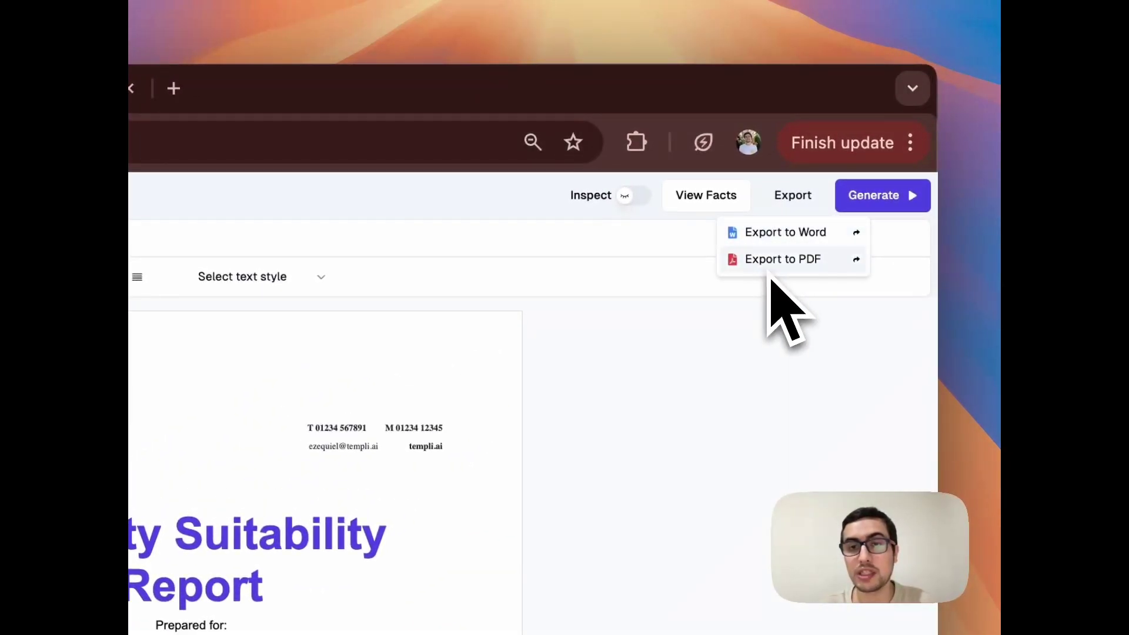